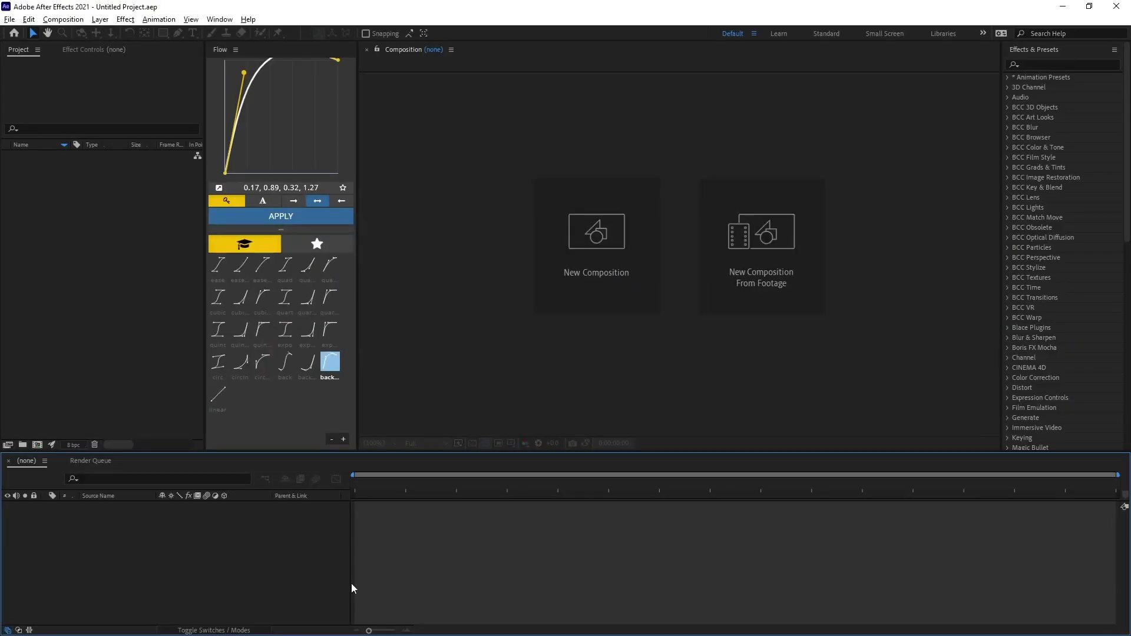
Create a new composition and add a text layer reading SUBSCRIBE.
click(543, 266)
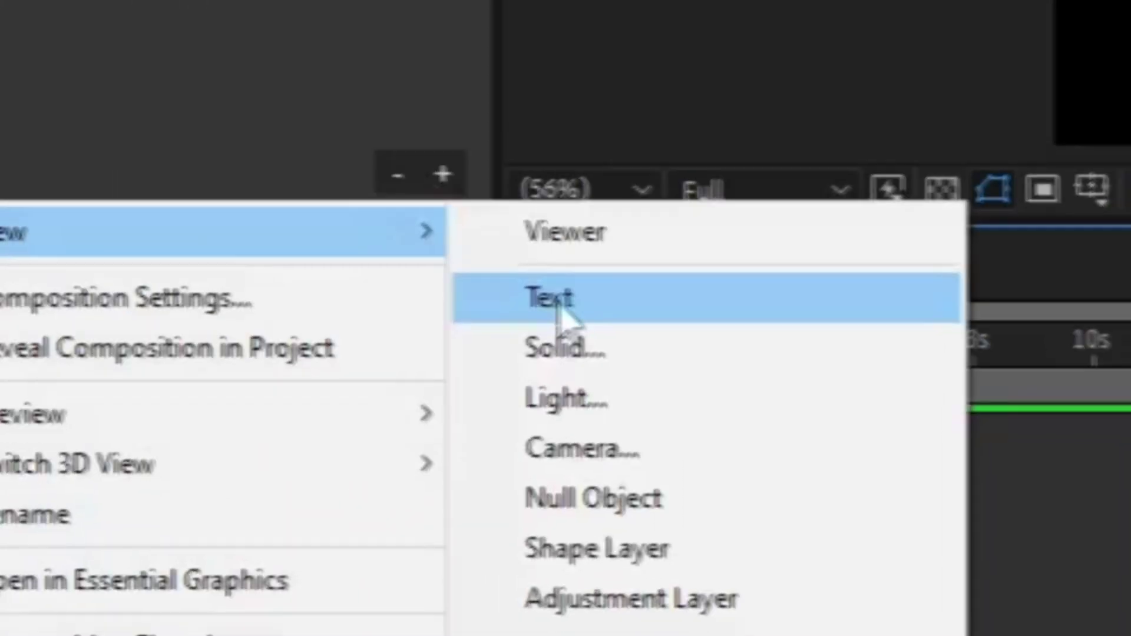
click(558, 353)
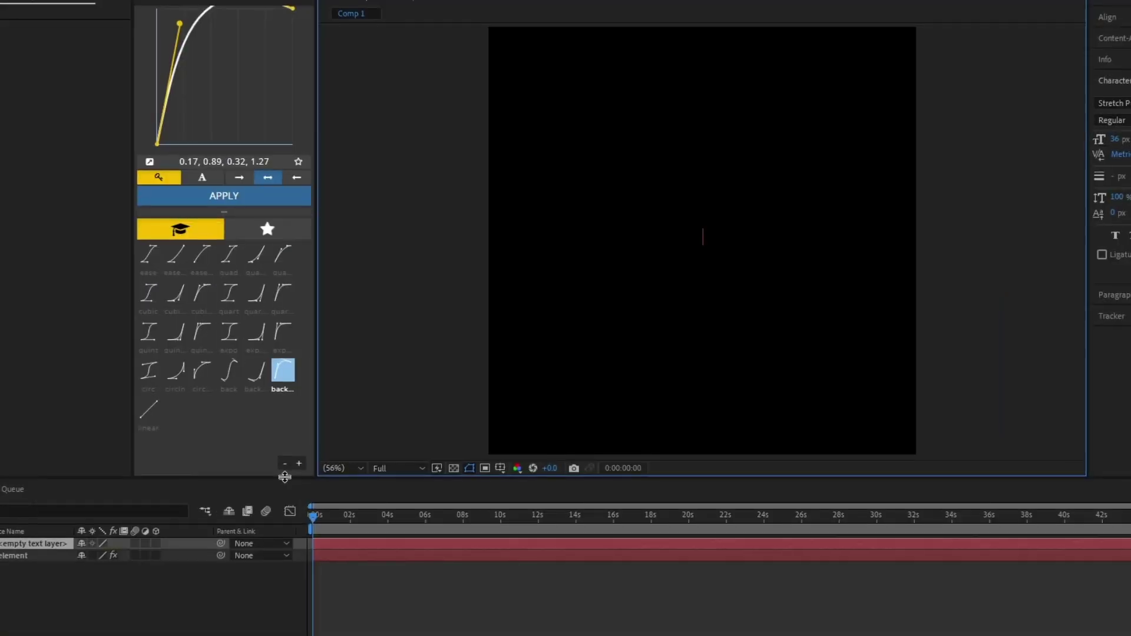
text(SUBV)
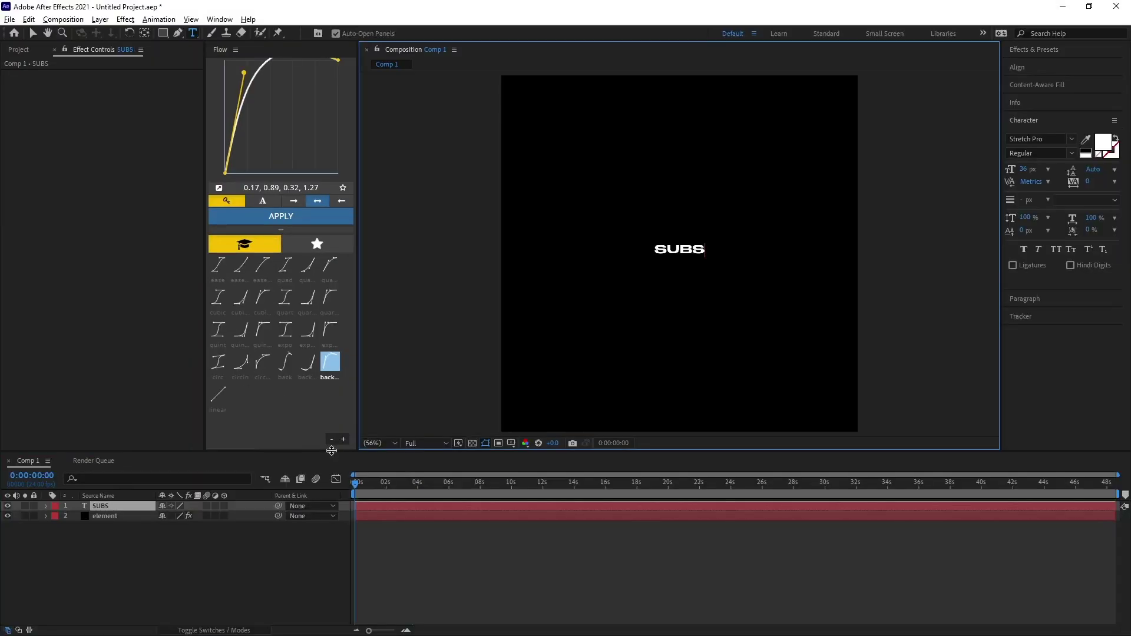
text(CRIBE)
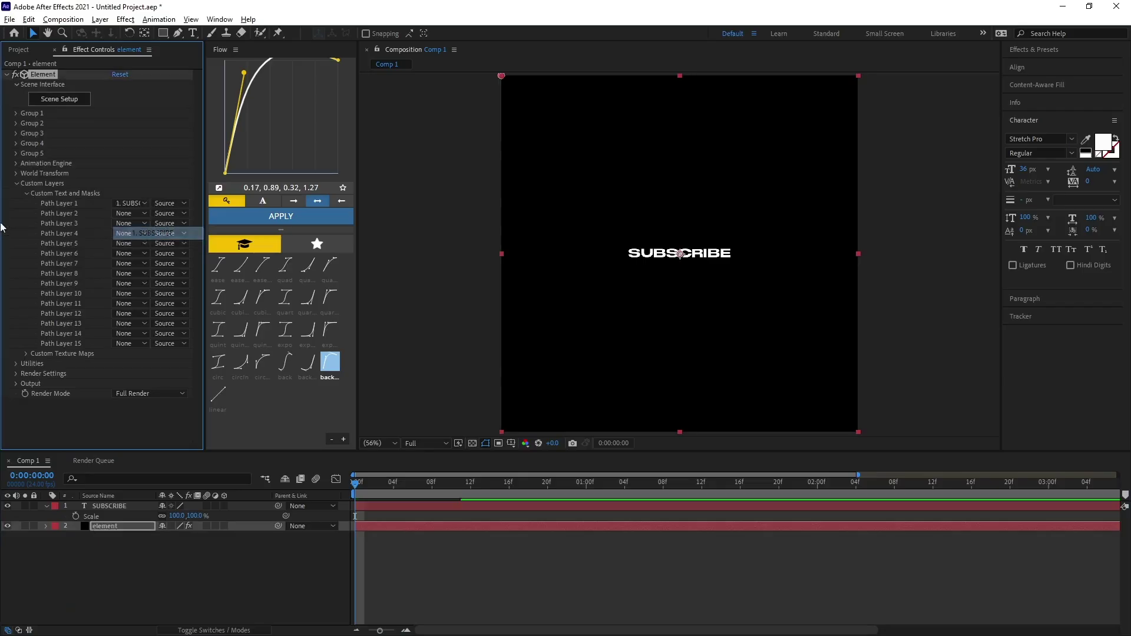
Extrude the SUBSCRIBE text as a bevelled 3D model in the Element scene and open the V1_Environment presets.
click(16, 183)
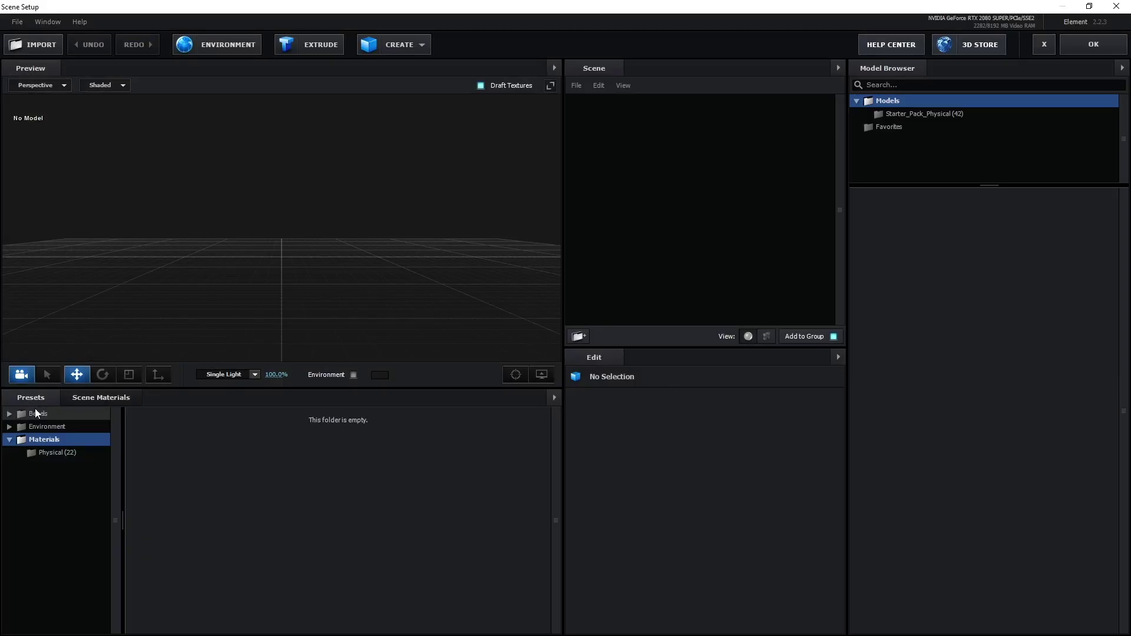
double_click(34, 410)
click(68, 426)
click(303, 45)
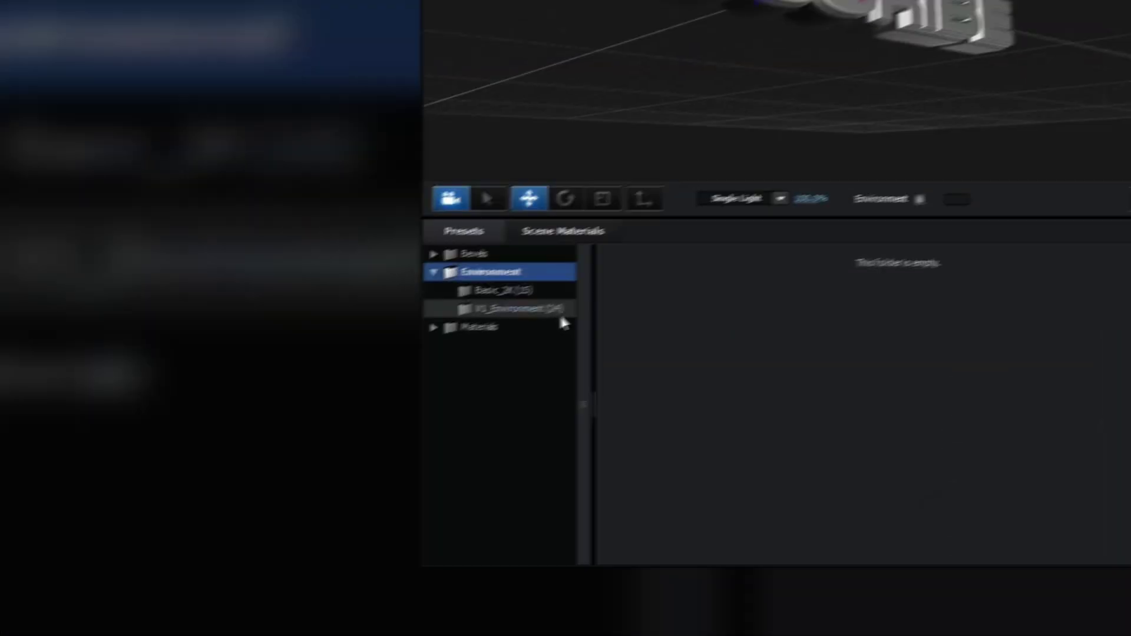
click(89, 460)
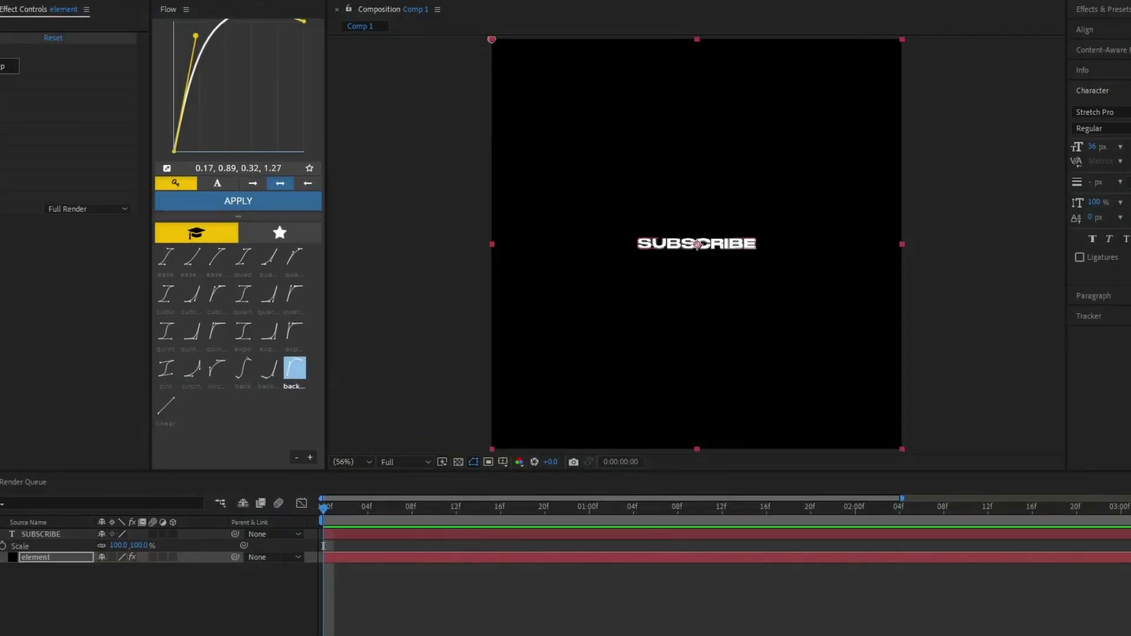
Hide the SUBSCRIBE text layer and add a one-node camera with the Custom preset.
click(8, 506)
right_click(200, 557)
mouse_move(307, 428)
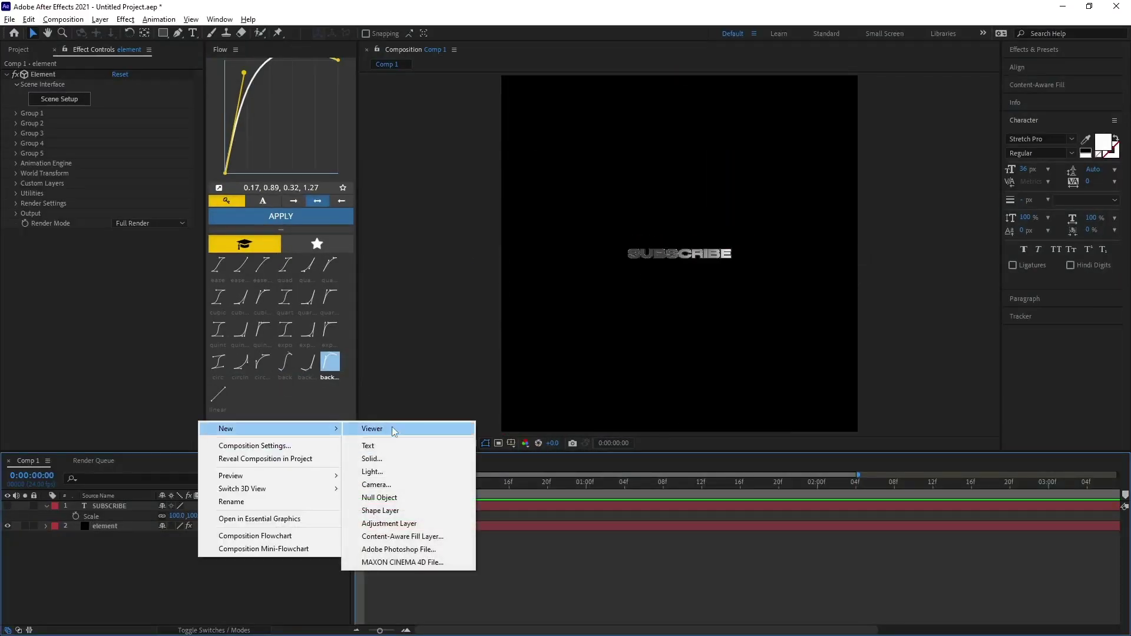
click(408, 486)
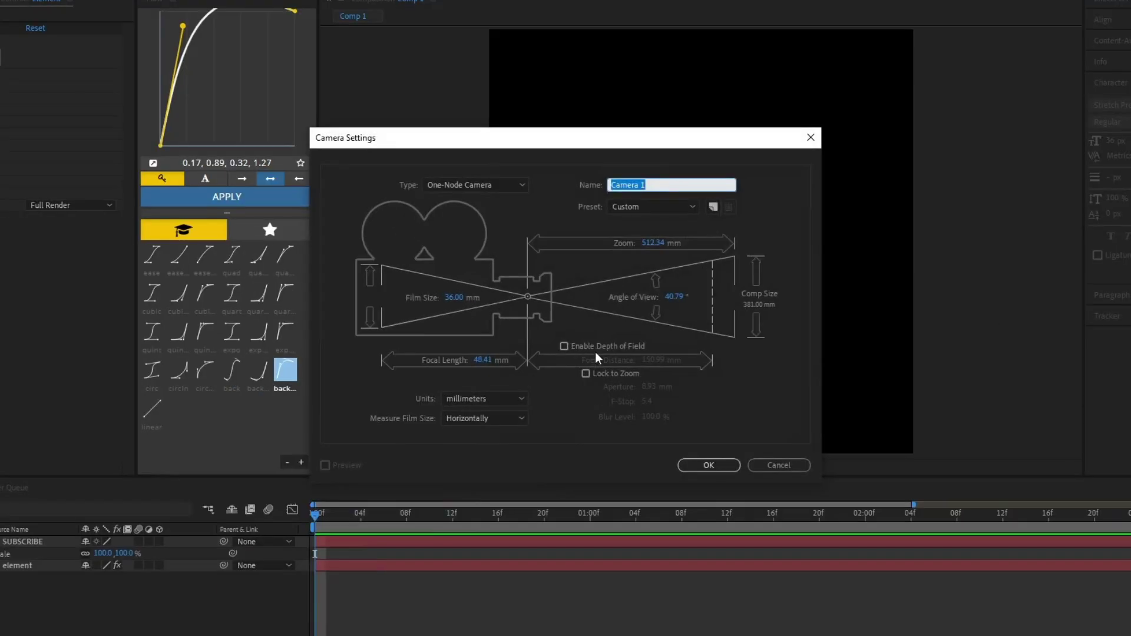
click(709, 465)
Add a 3D null object and parent Camera 1 to it.
right_click(294, 589)
mouse_move(318, 455)
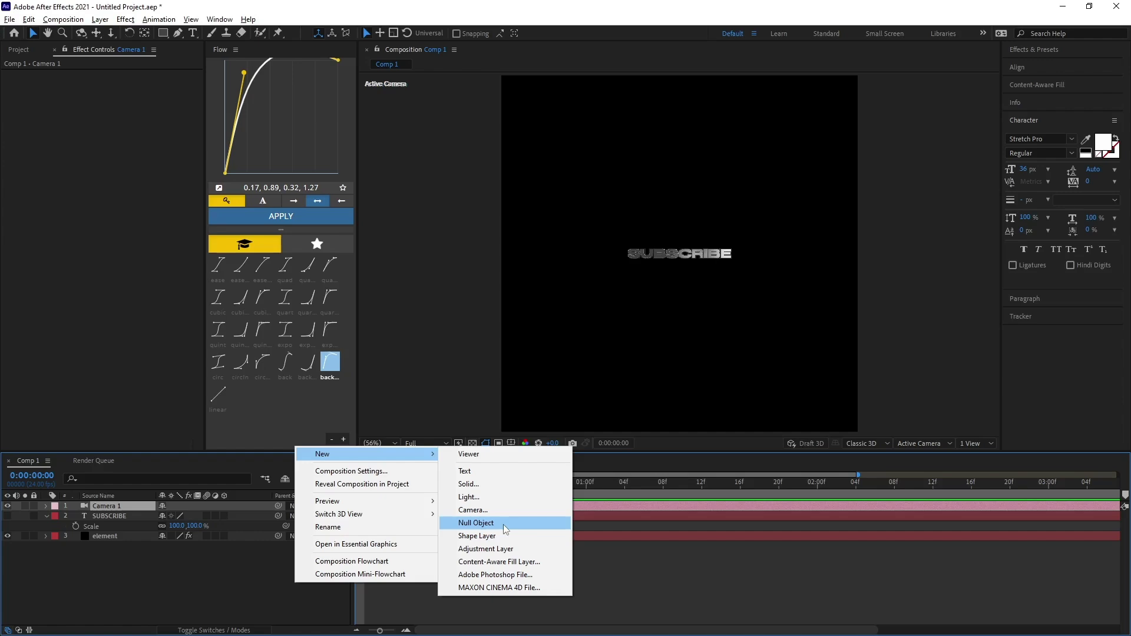
click(311, 580)
click(292, 516)
click(277, 526)
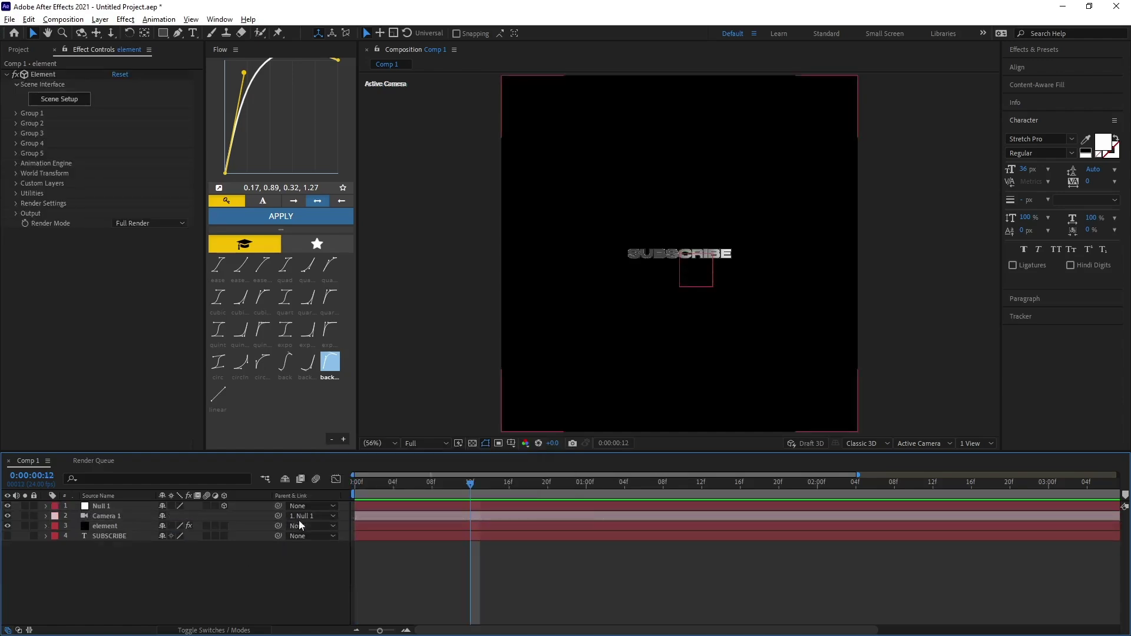
drag(279, 516, 98, 508)
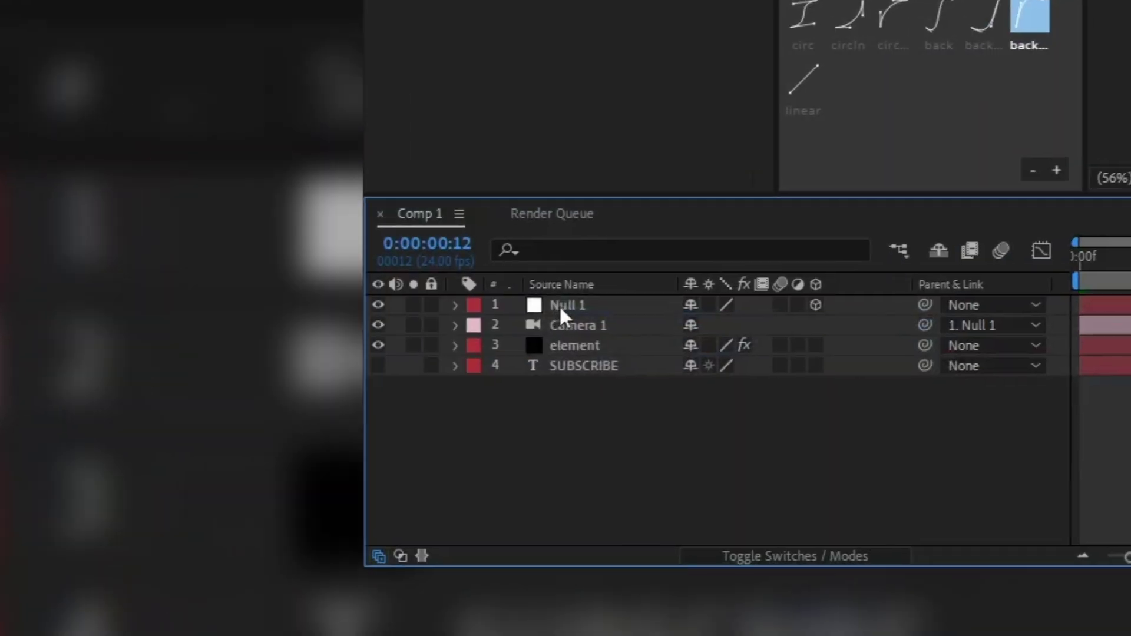
Try changing the null's position and scale to test how they move the camera.
click(99, 507)
key(p)
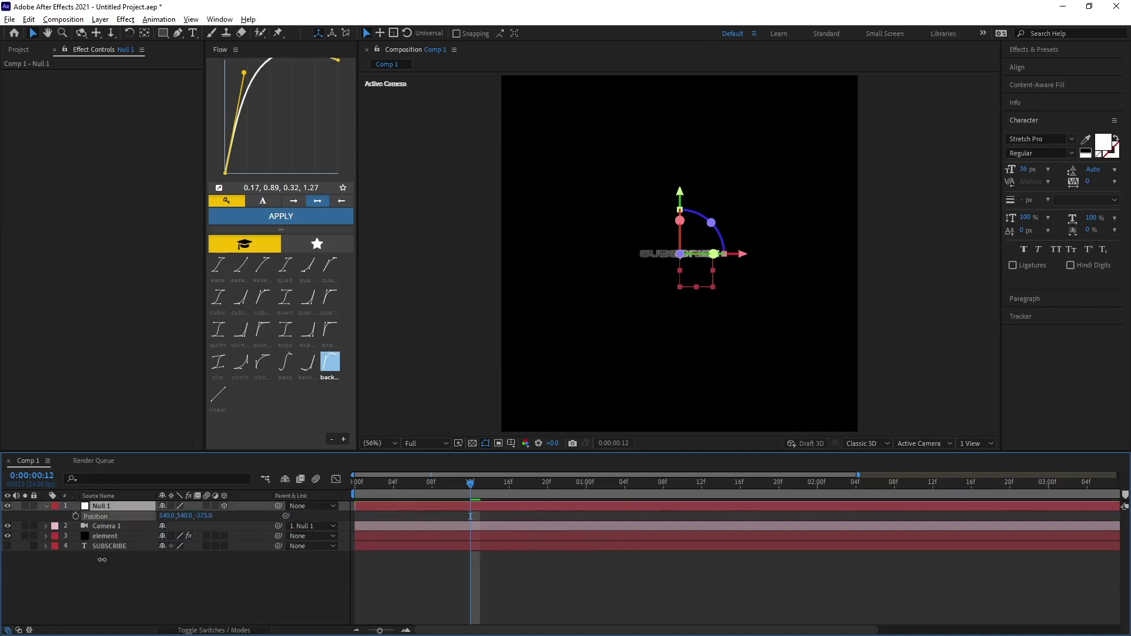
key(s)
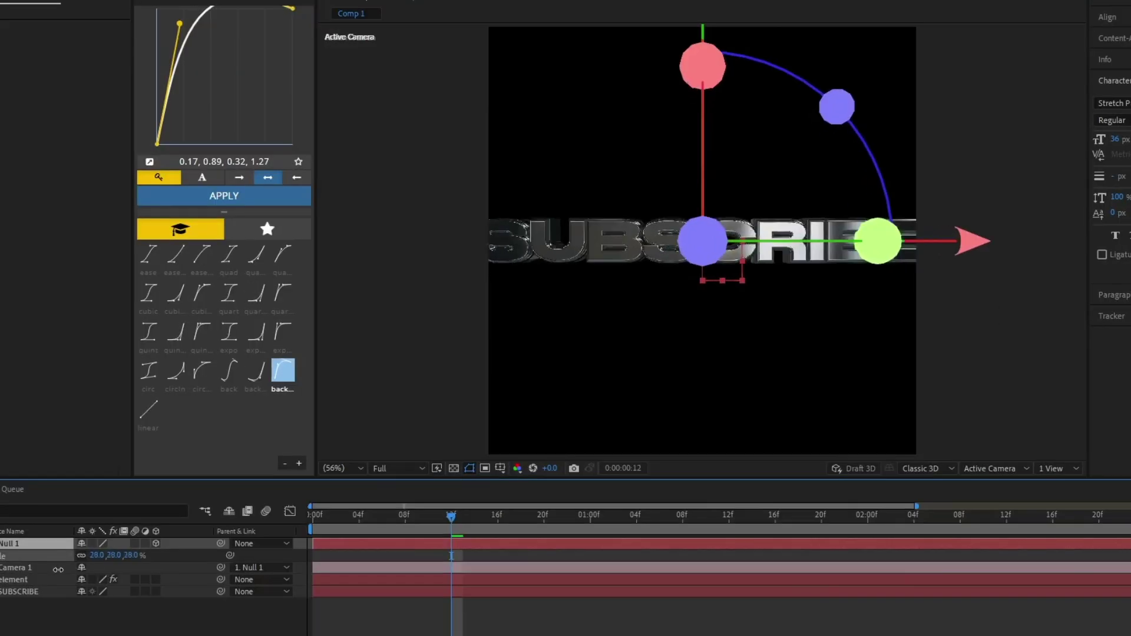
Add a second group folder to the Element scene and place a sphere model from Starter_Pack_Physical in group 2.
click(105, 537)
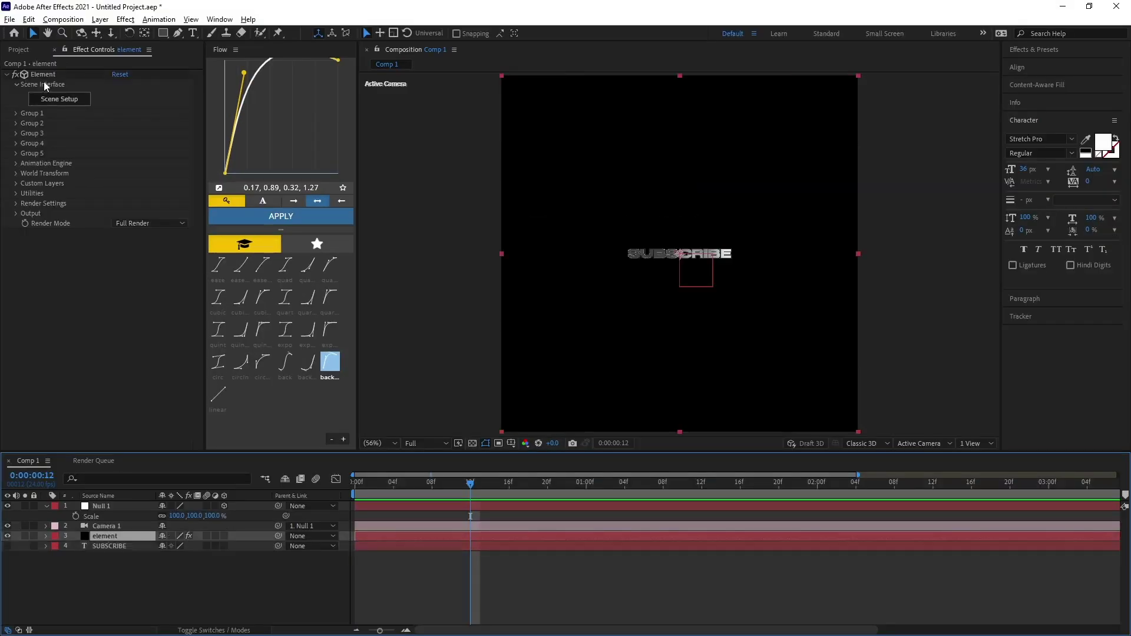
click(59, 99)
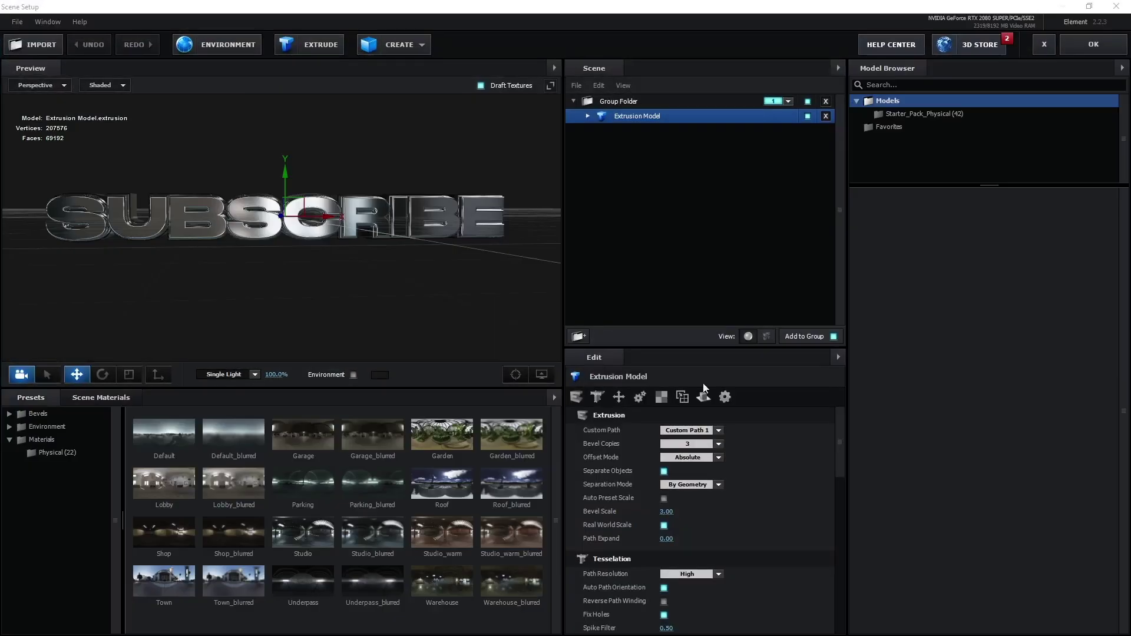
click(578, 336)
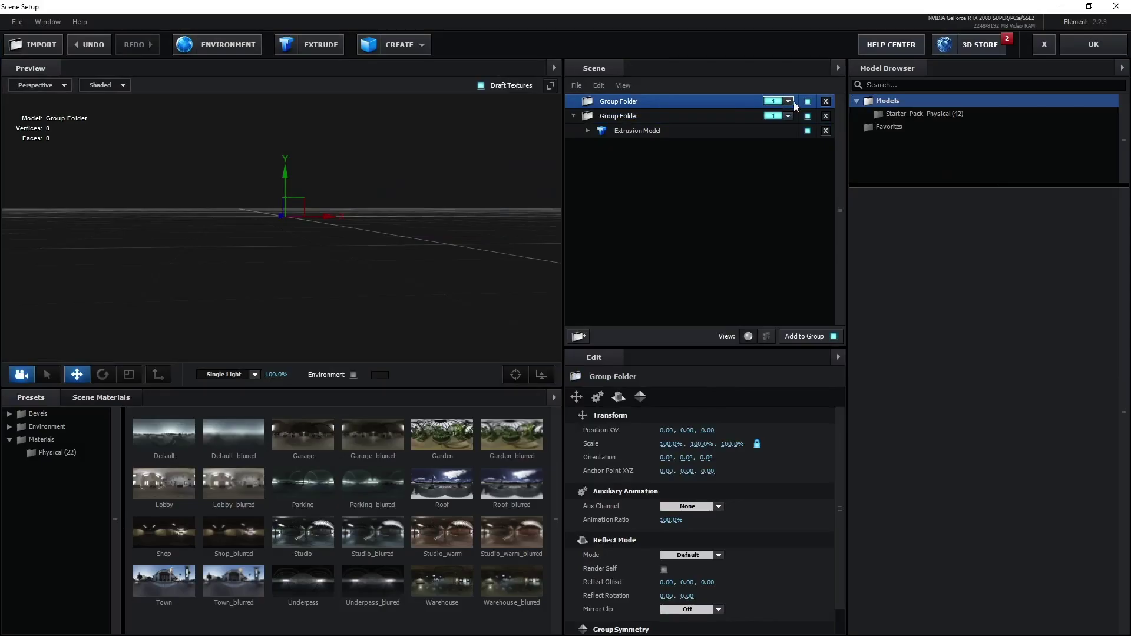
click(925, 114)
double_click(1002, 215)
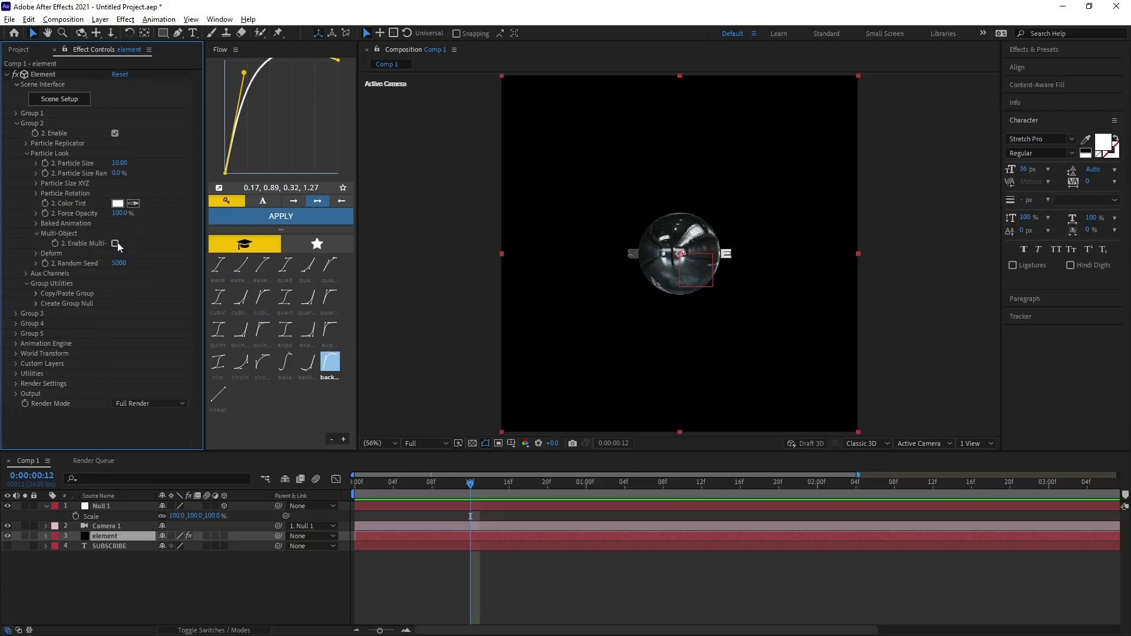
Enable Multi-Object for group 2 and keyframe its Scatter Multi from 0 at the start to 50 at 0:00:02:00.
click(115, 244)
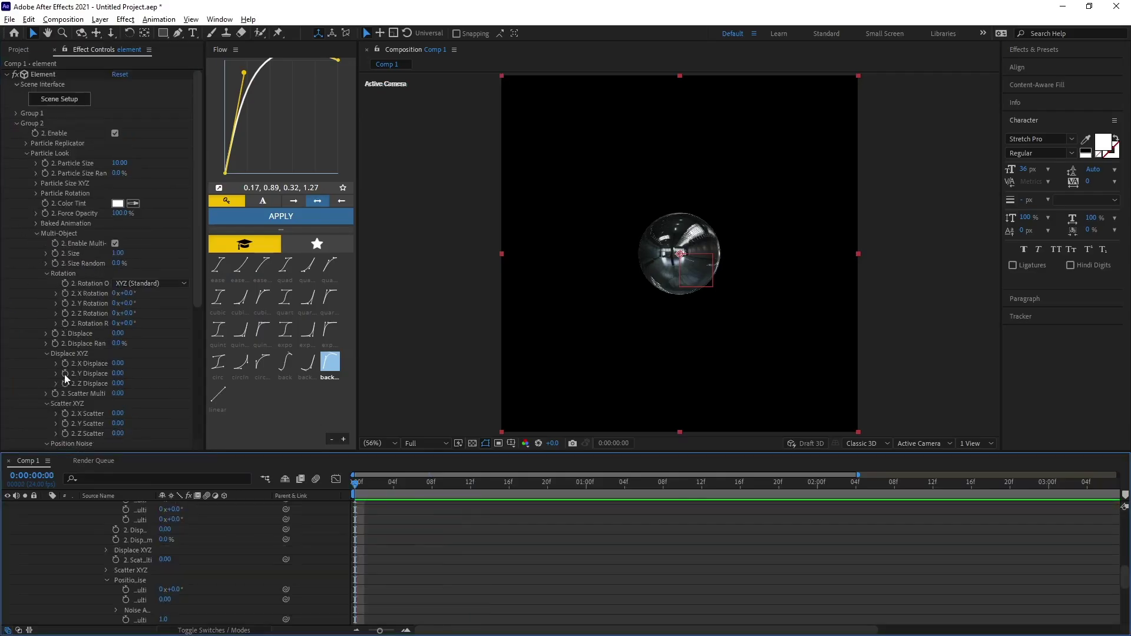
drag(118, 394, 548, 412)
key(ctrl+z)
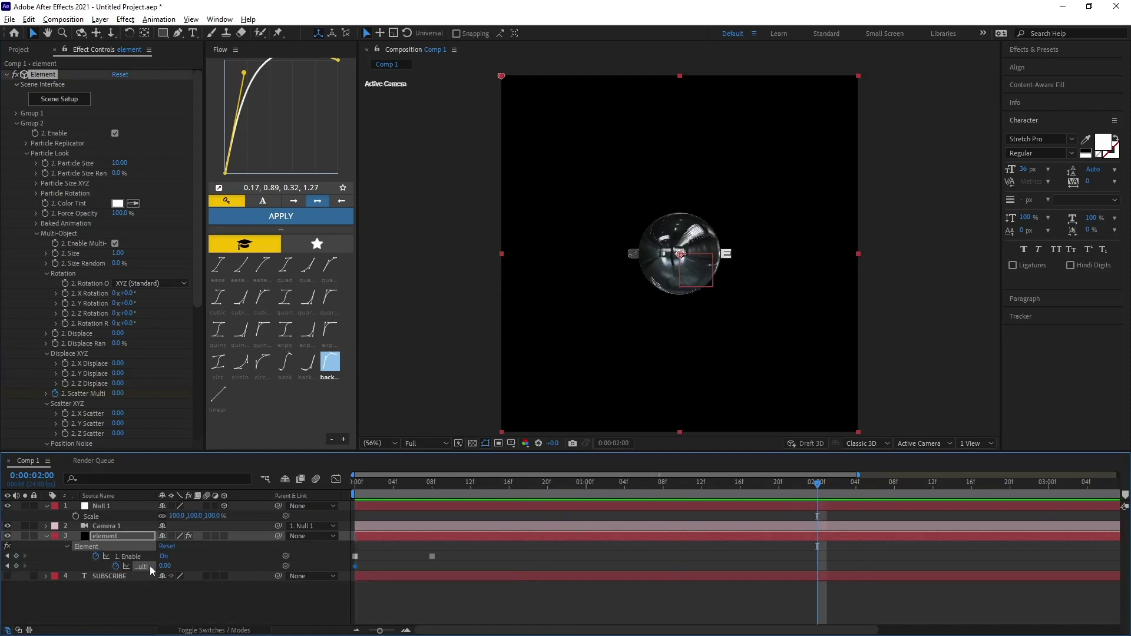
key(Return)
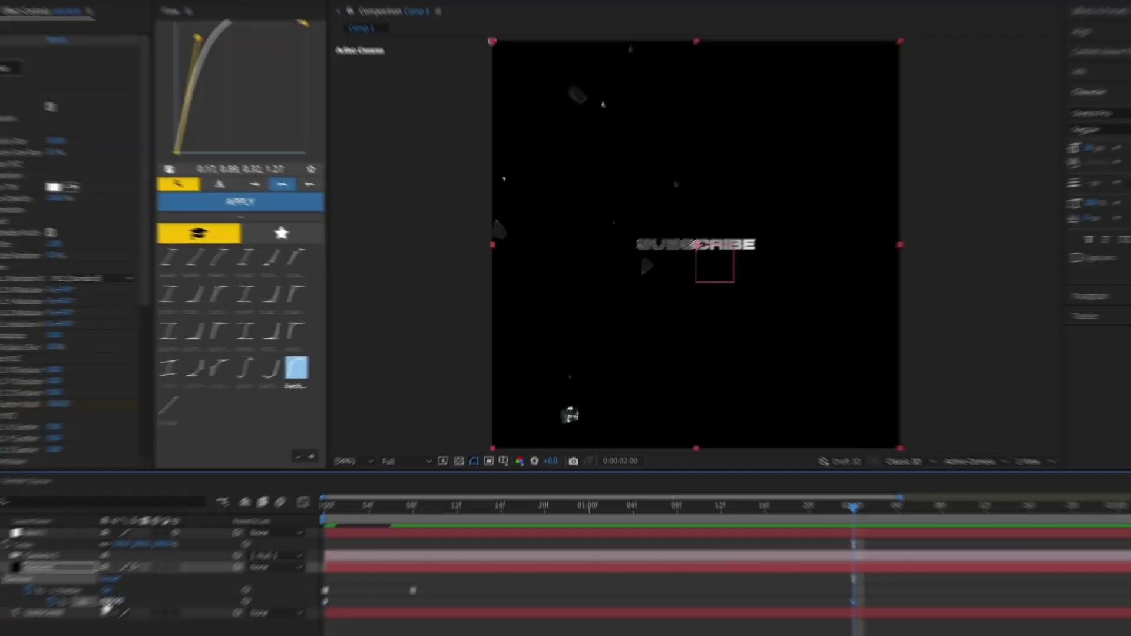
click(170, 566)
text(5)
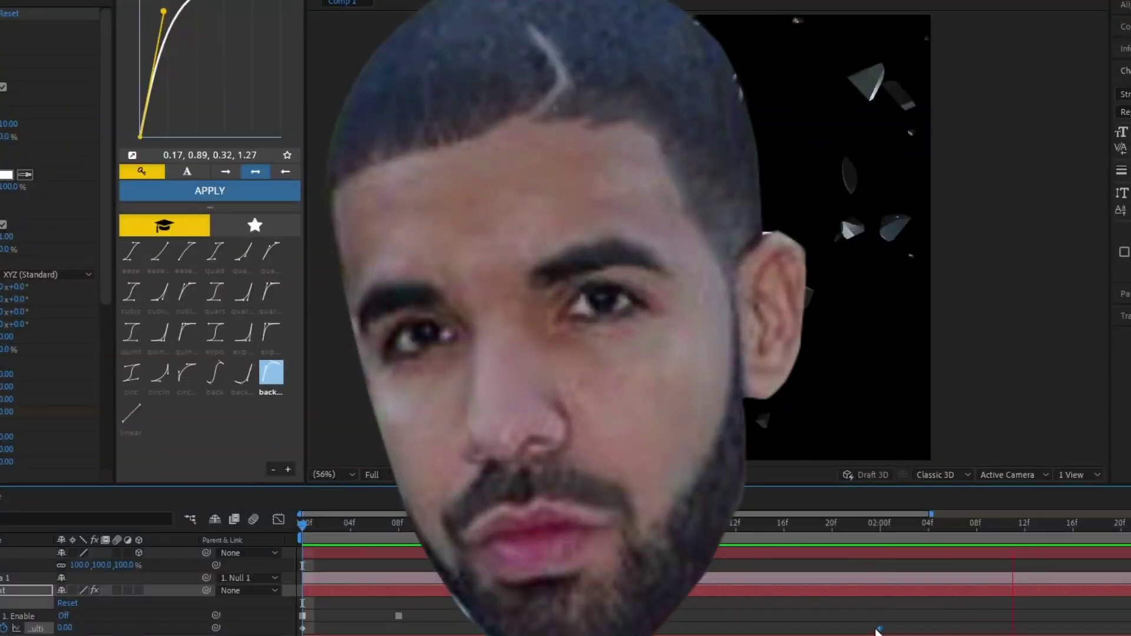
Preview the scatter animation and ease its keyframes with the 0.14, 1.00, 0.34, 1.00 Flow curve.
key(space)
drag(860, 569, 188, 583)
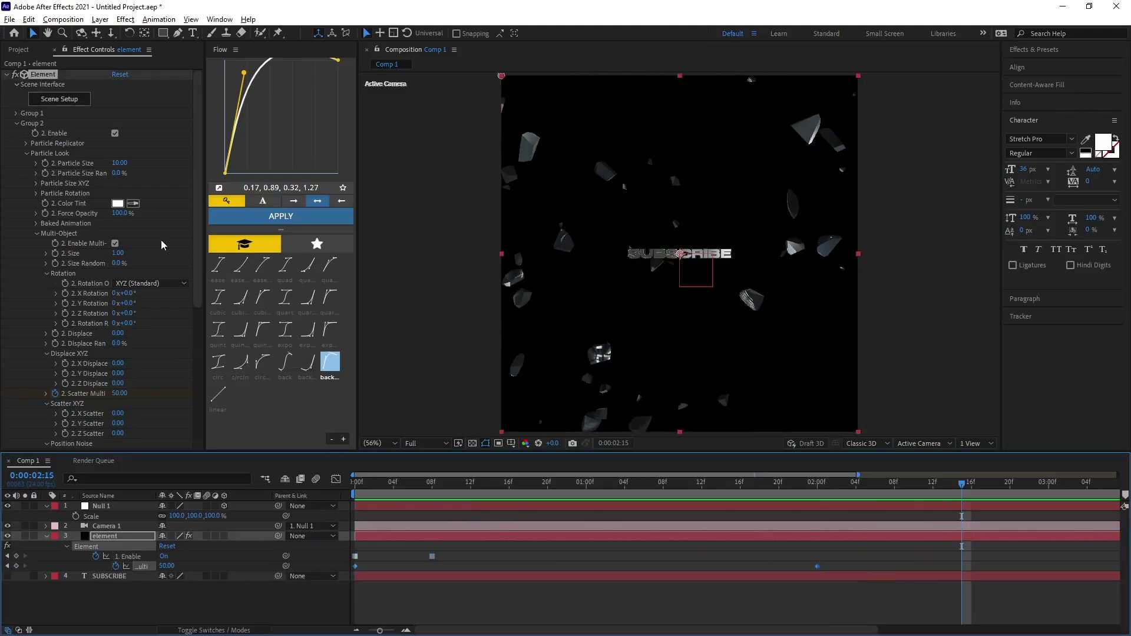
click(330, 330)
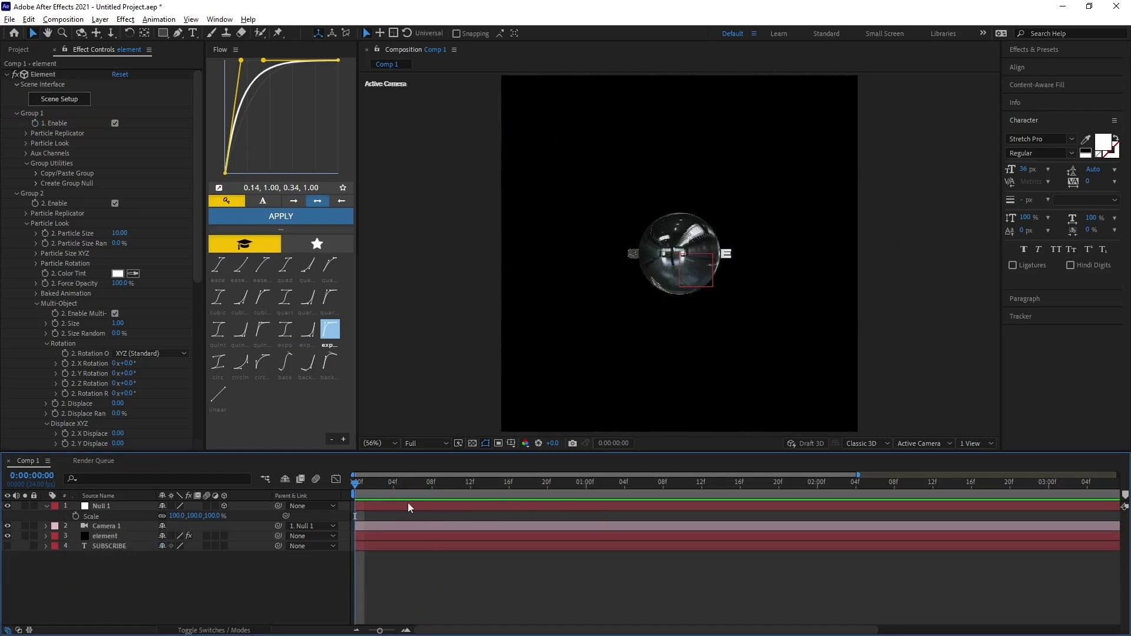
Keyframe the null's scale between the start of the composition and 0:00:01:00.
click(64, 510)
key(r)
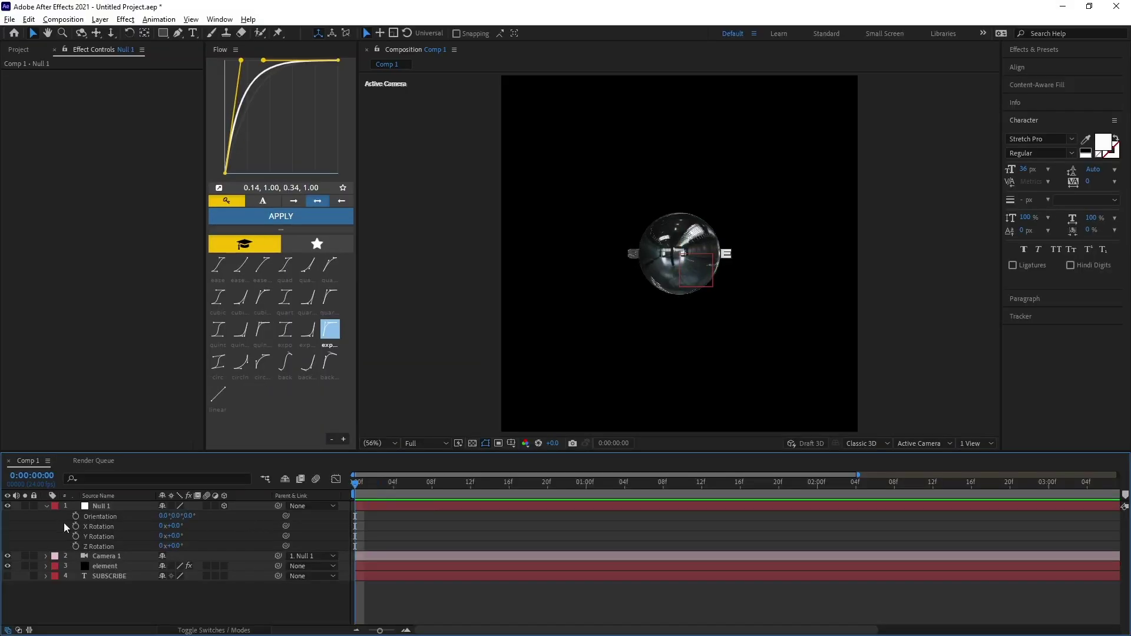
key(s)
drag(360, 500, 588, 505)
Keyframe the null's X Rotation from 0° at the start to -352° at 0:00:01:07 and preview the movement.
key(Home)
key(r)
drag(172, 536, 213, 543)
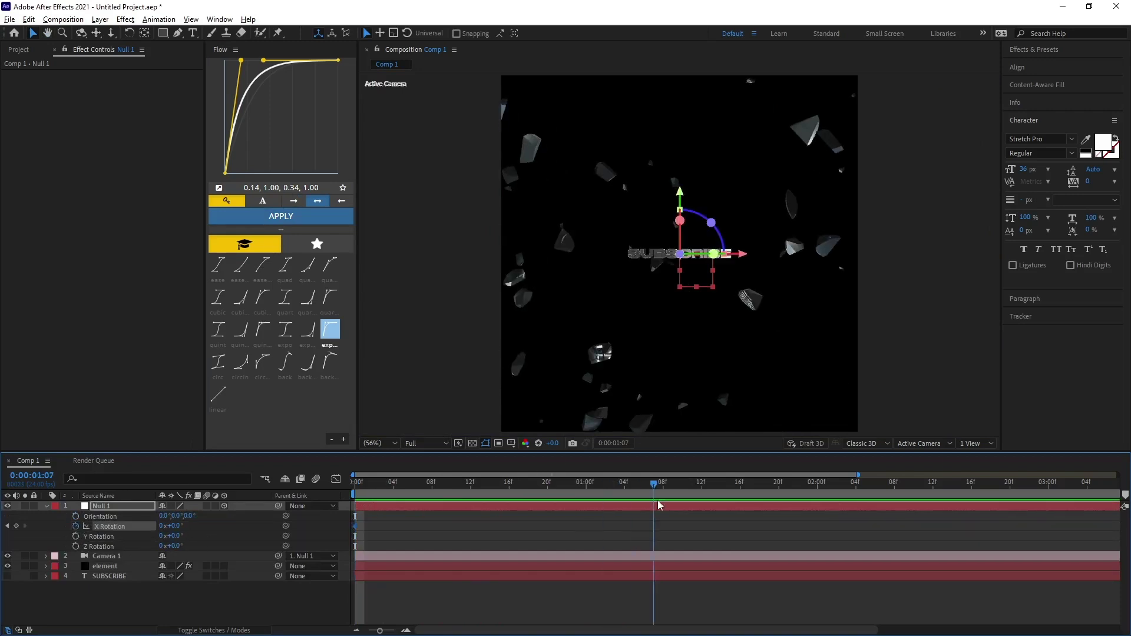
drag(421, 513, 347, 518)
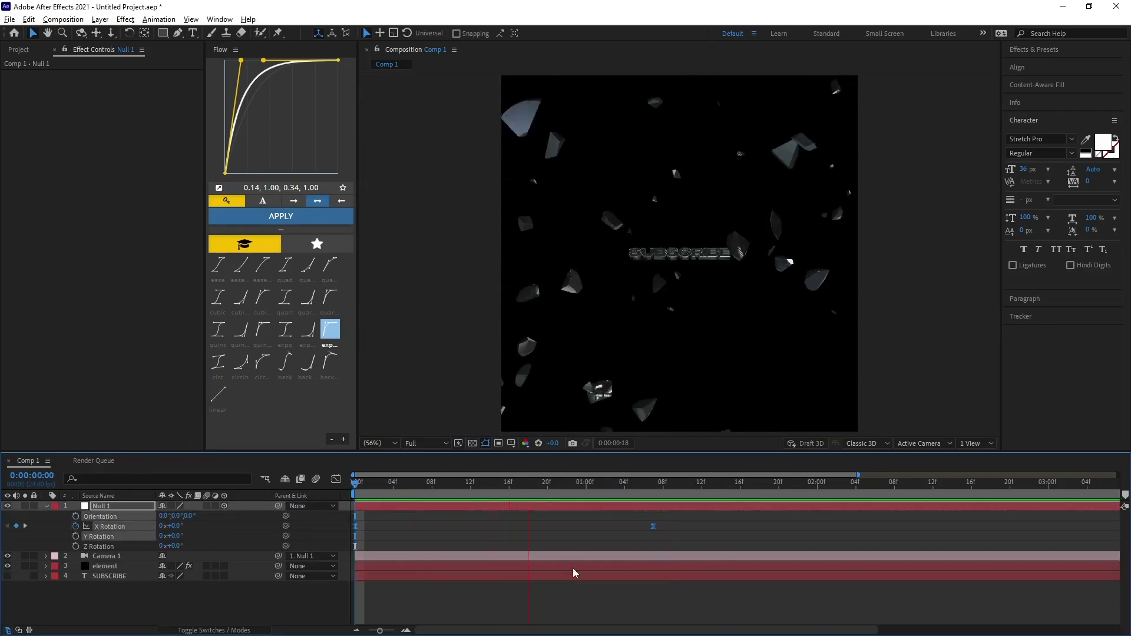
key(space)
Keyframe the null's Y Rotation from 0° at 0:00:00:16 to 323° at 0:00:01:23, eased with the 0.53, 0.02, 0.09, 0.97 curve.
click(75, 536)
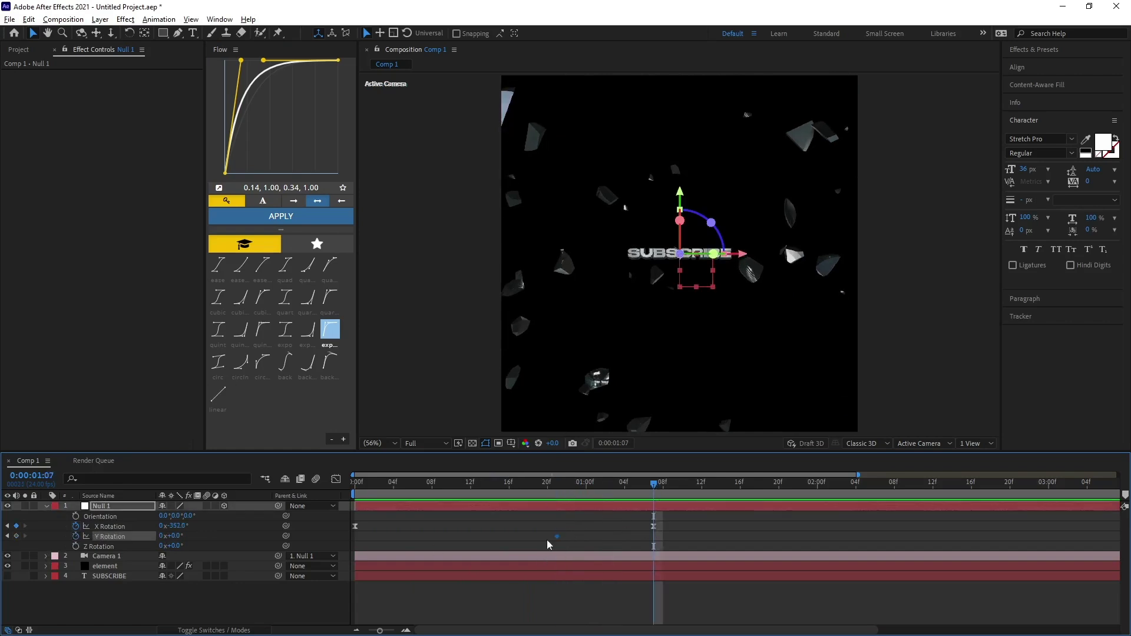
drag(171, 536, 265, 537)
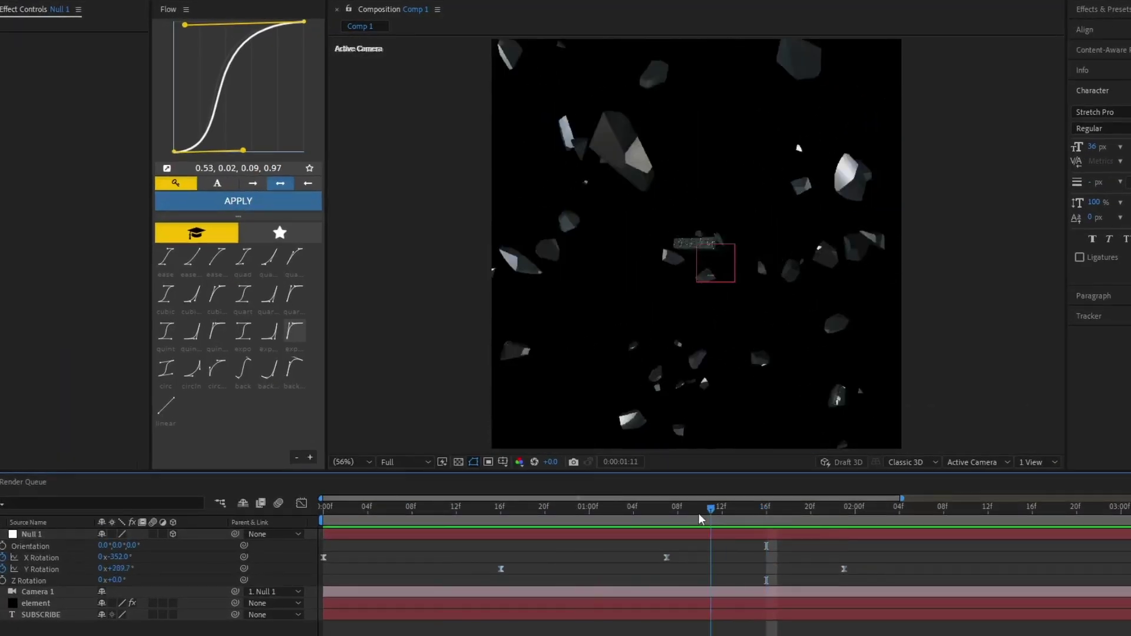
drag(699, 519, 809, 486)
Duplicate the animated null and parent the original null to the copy.
click(787, 504)
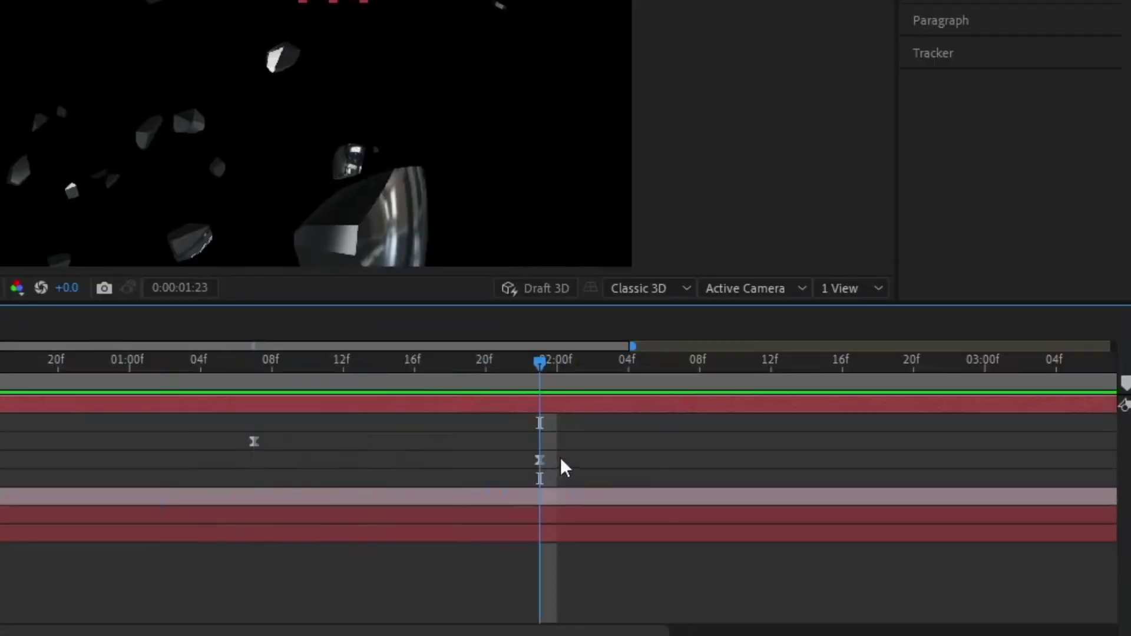
key(ctrl+d)
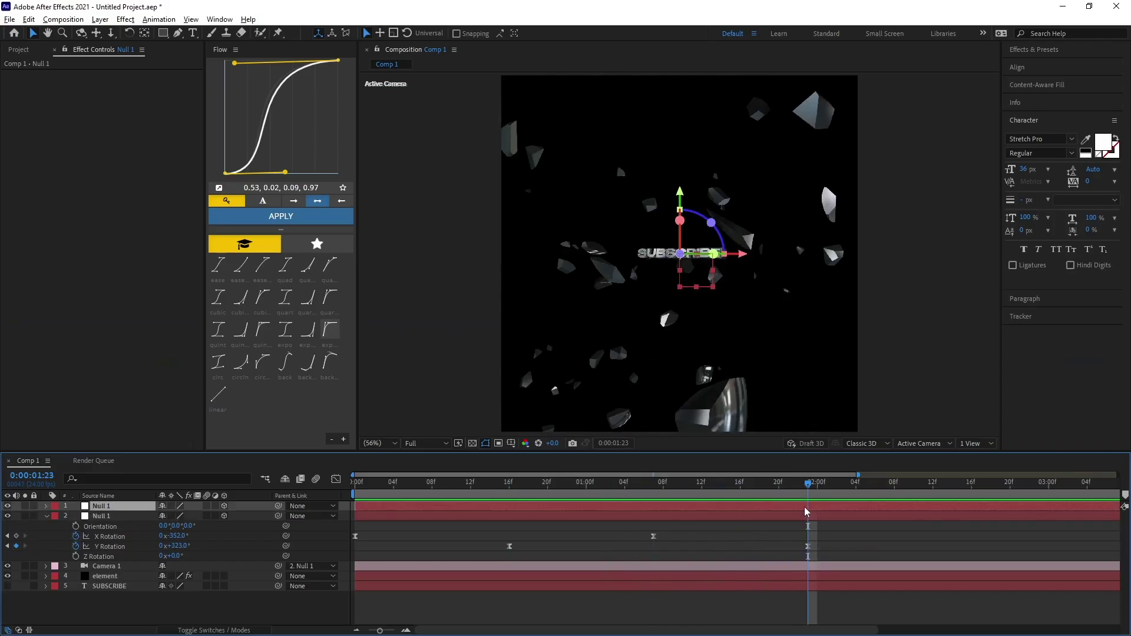
key(u)
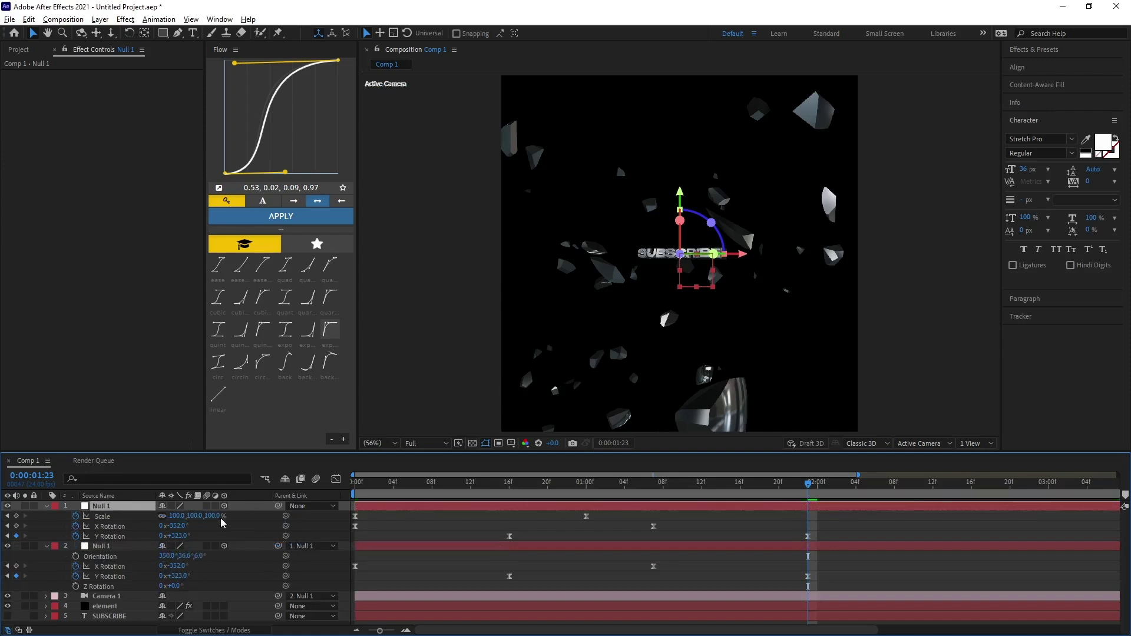
Delete all scale and rotation keyframes from the duplicated null.
drag(853, 515, 412, 538)
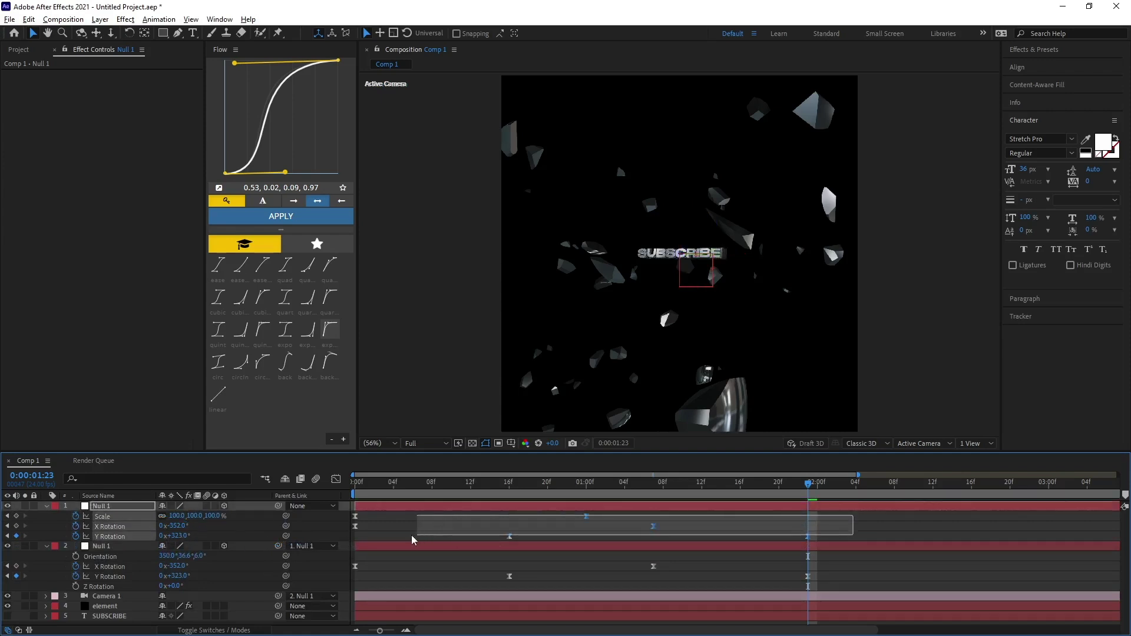
drag(333, 538, 333, 539)
key(Delete)
Keyframe the duplicated null from 0:00:01:10 to 0:00:02:08, ending at scale 48%, X Rotation -1x-340° and Y Rotation 1x+23°.
drag(808, 493, 681, 512)
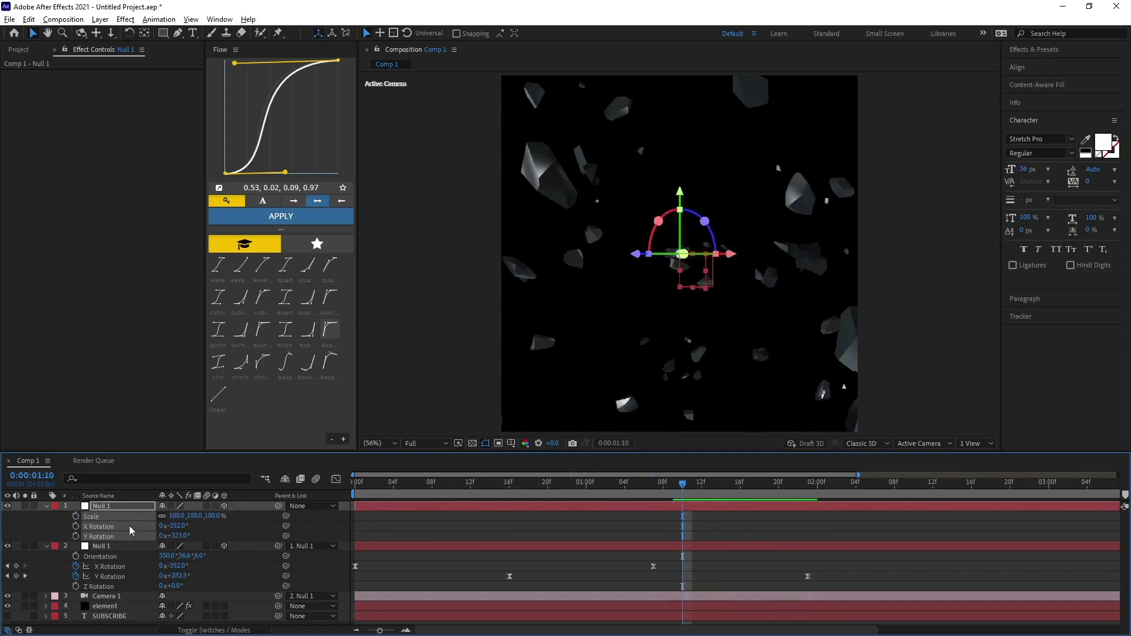
click(75, 517)
drag(801, 493, 894, 496)
drag(176, 526, 99, 583)
drag(177, 536, 150, 524)
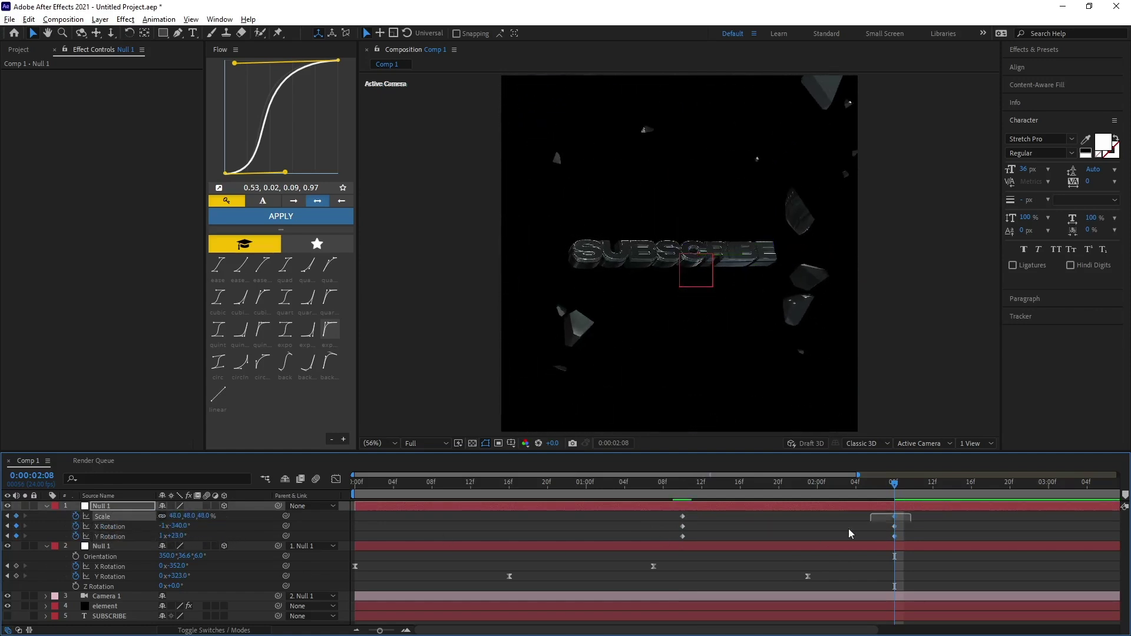
Move the top null's ending scale and rotation keyframes to 0:00:02:11, reapply the 0.53, 0.02, 0.09, 0.97 curve, and preview the timing.
click(471, 486)
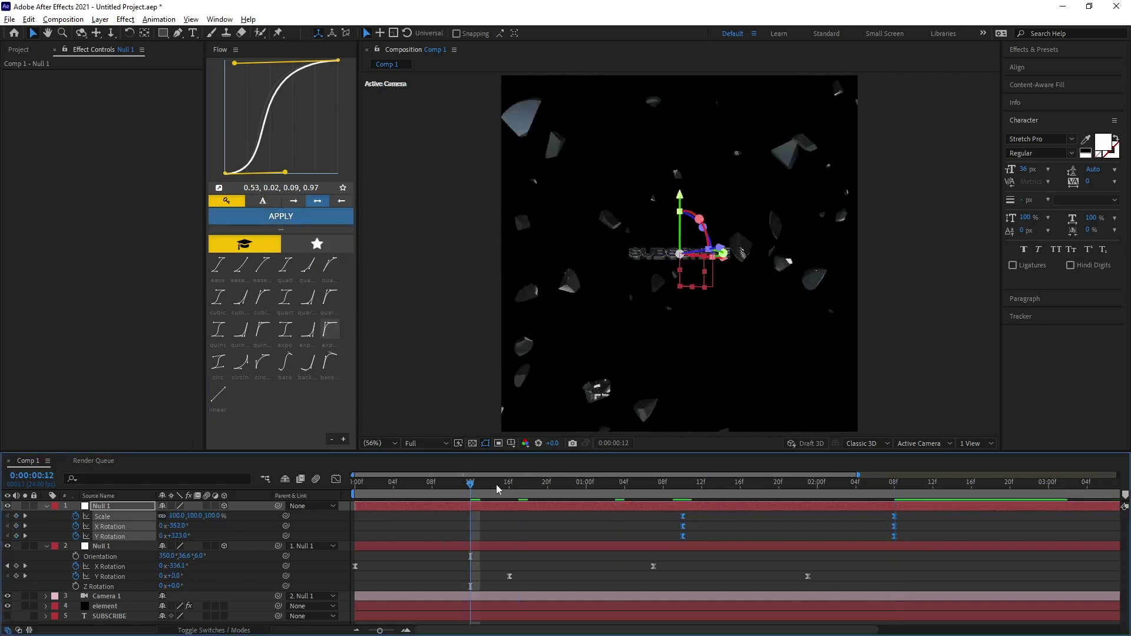
key(space)
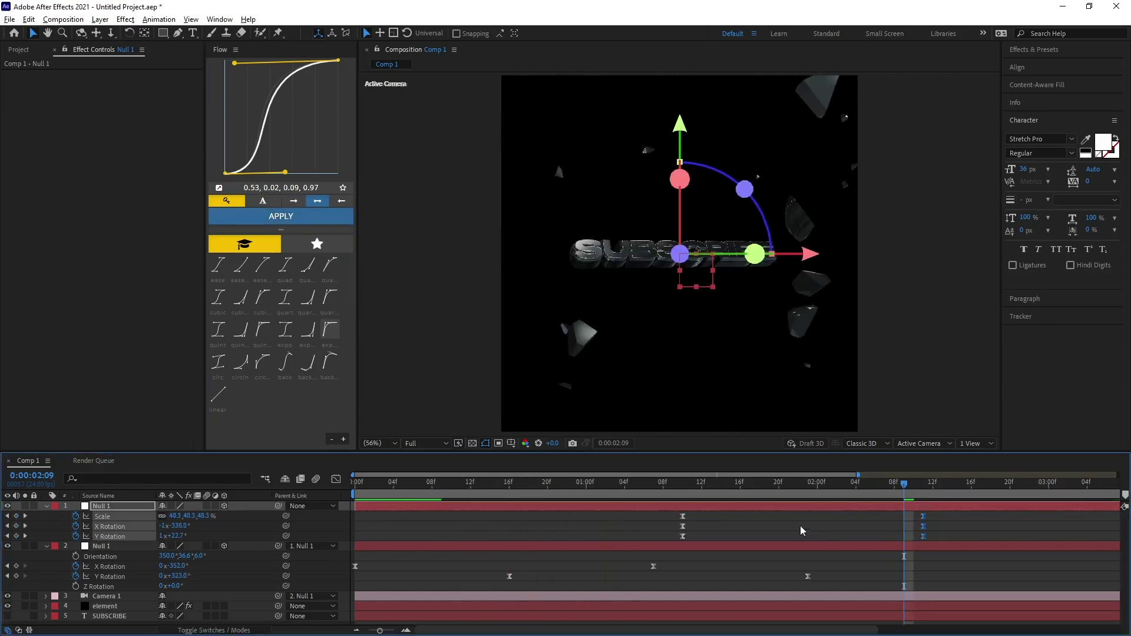
drag(978, 512, 612, 537)
click(274, 218)
click(504, 495)
key(space)
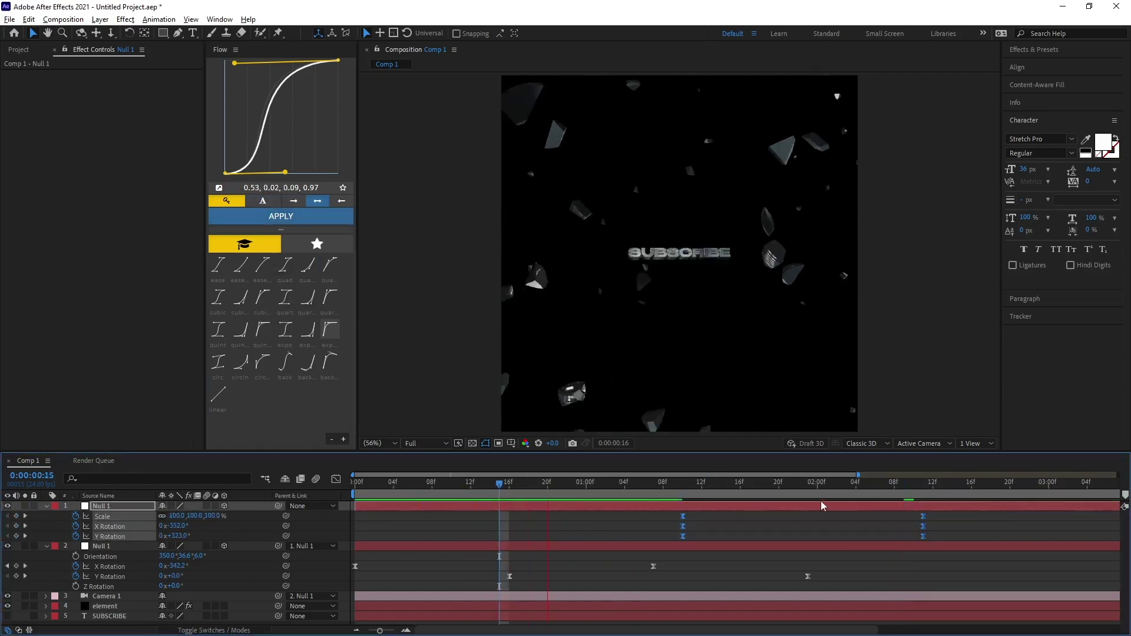
key(space)
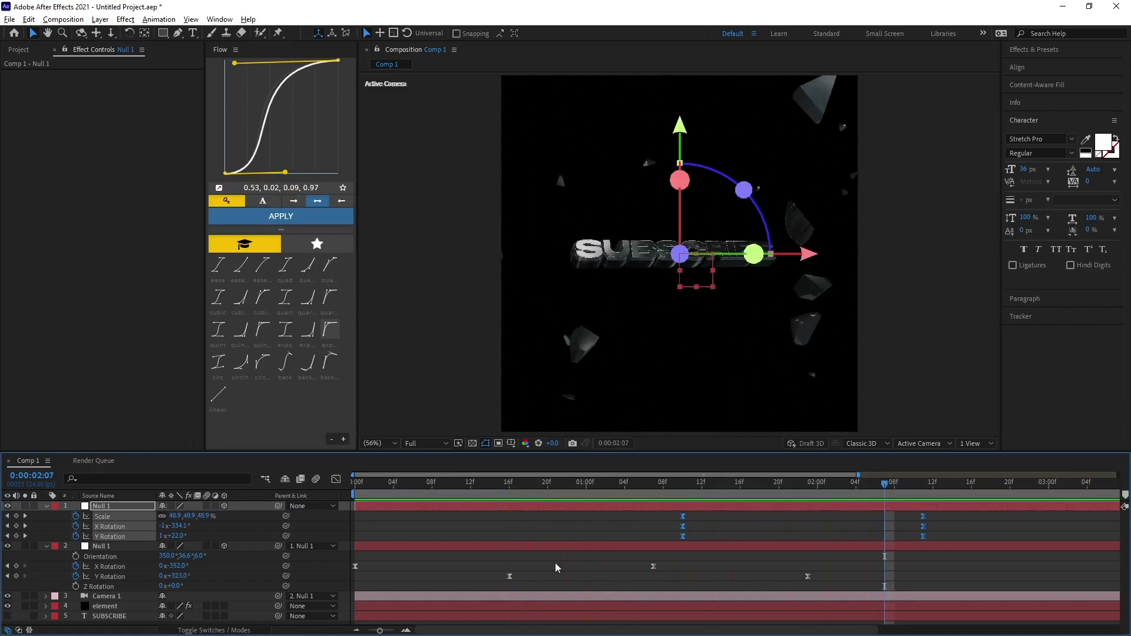
Turn on motion blur with 16 samples in the element layer's Element render settings and preview it from the start.
click(363, 532)
key(u)
click(105, 536)
scroll(79, 361, down, 9)
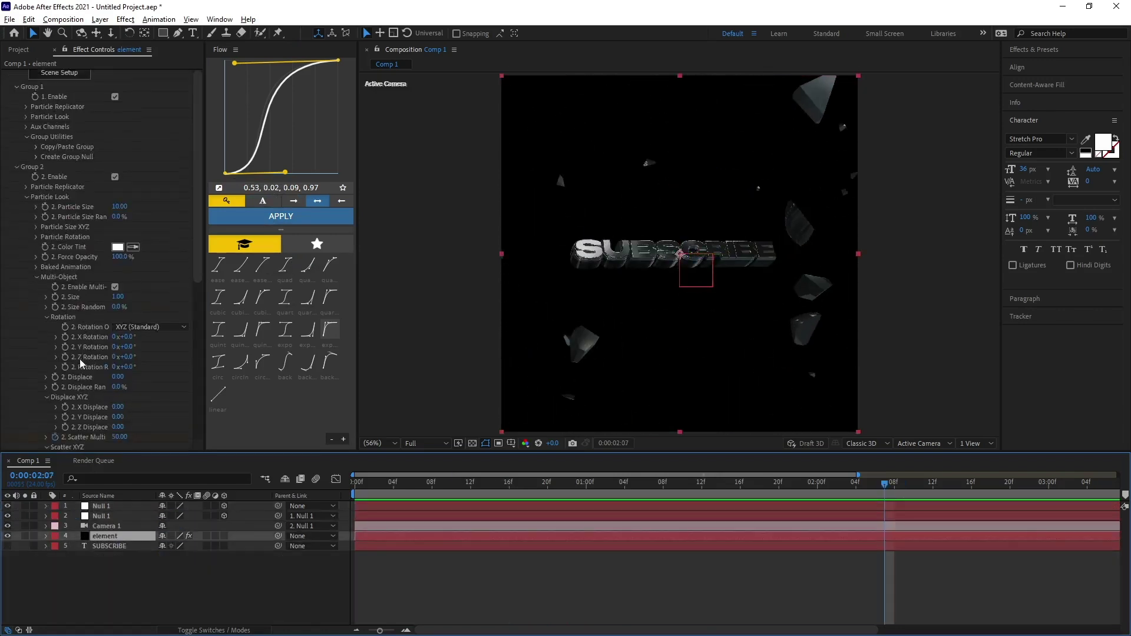
scroll(62, 423, down, 5)
click(27, 374)
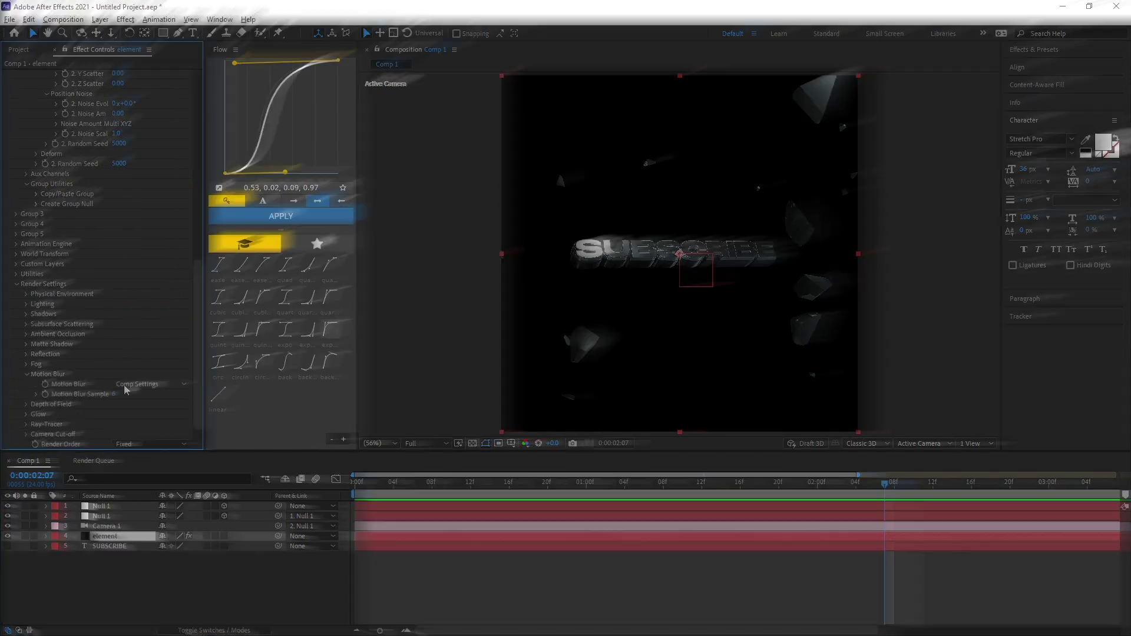
click(131, 384)
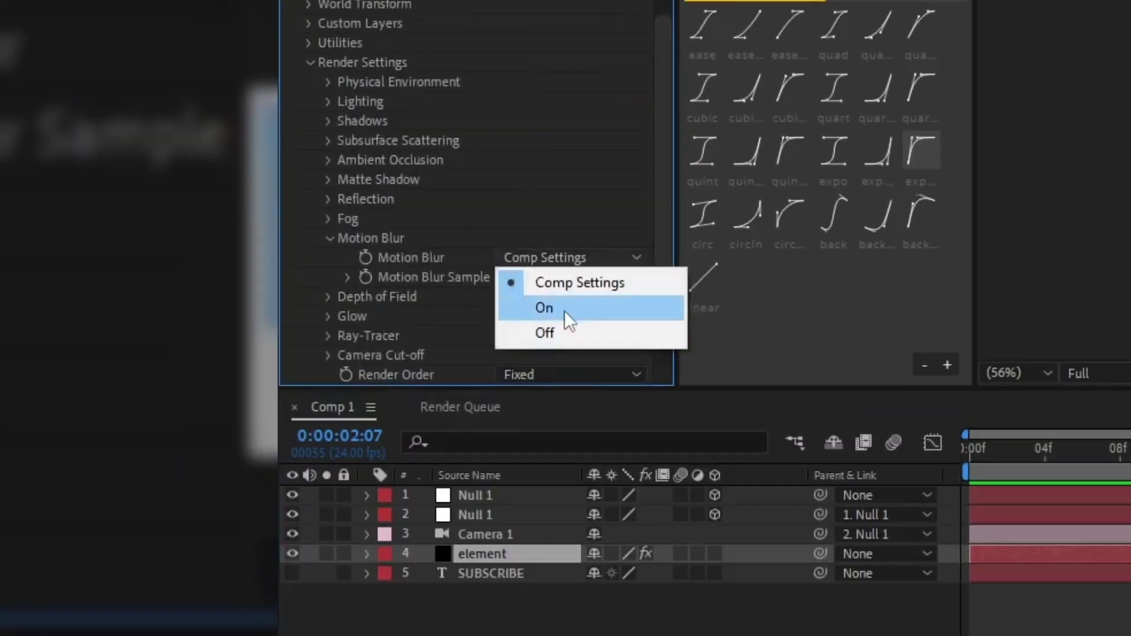
click(564, 310)
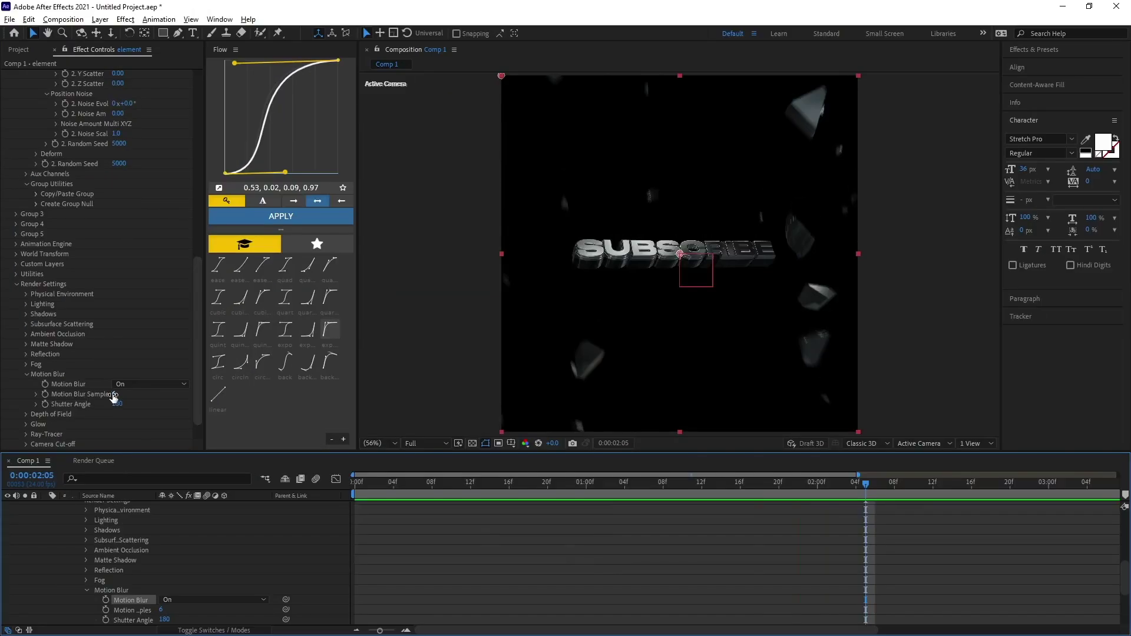
click(366, 483)
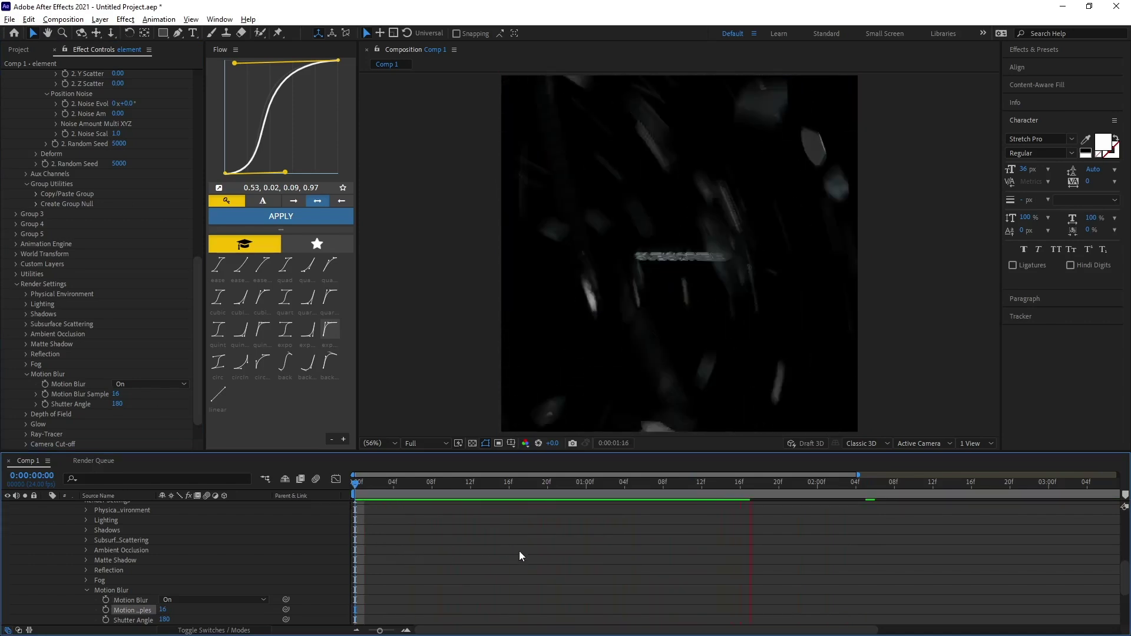
Move the top null's starting keyframes to 0:00:01:02, ease them with the 0.44, 0.02, 0.09, 0.97 curve, and preview the animation.
key(u)
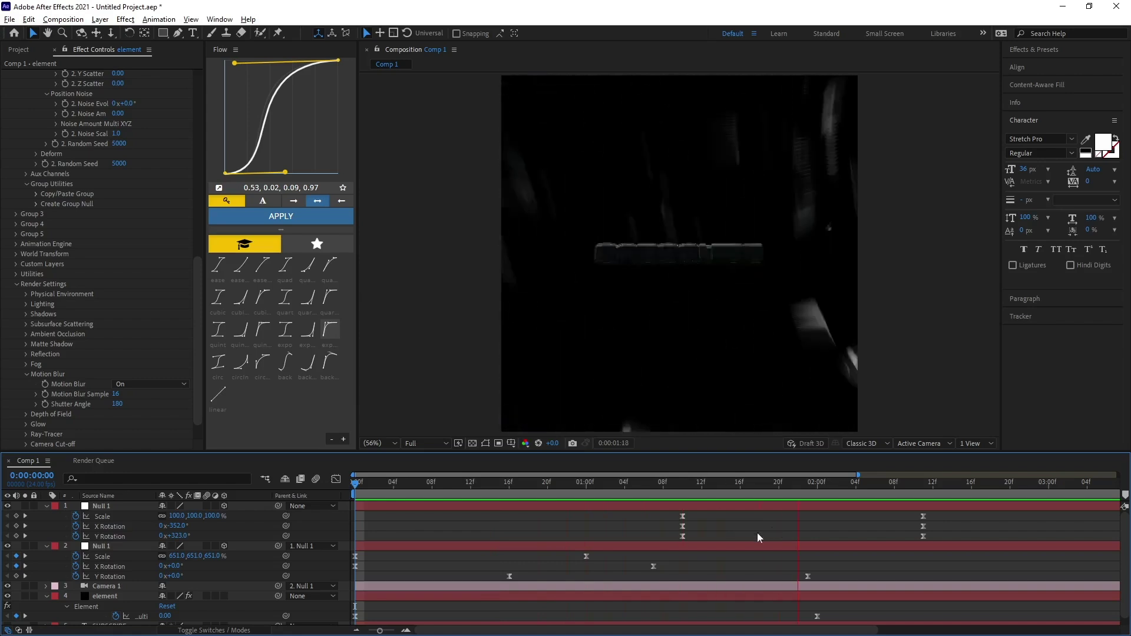
drag(695, 514, 677, 540)
drag(683, 536, 673, 537)
click(285, 217)
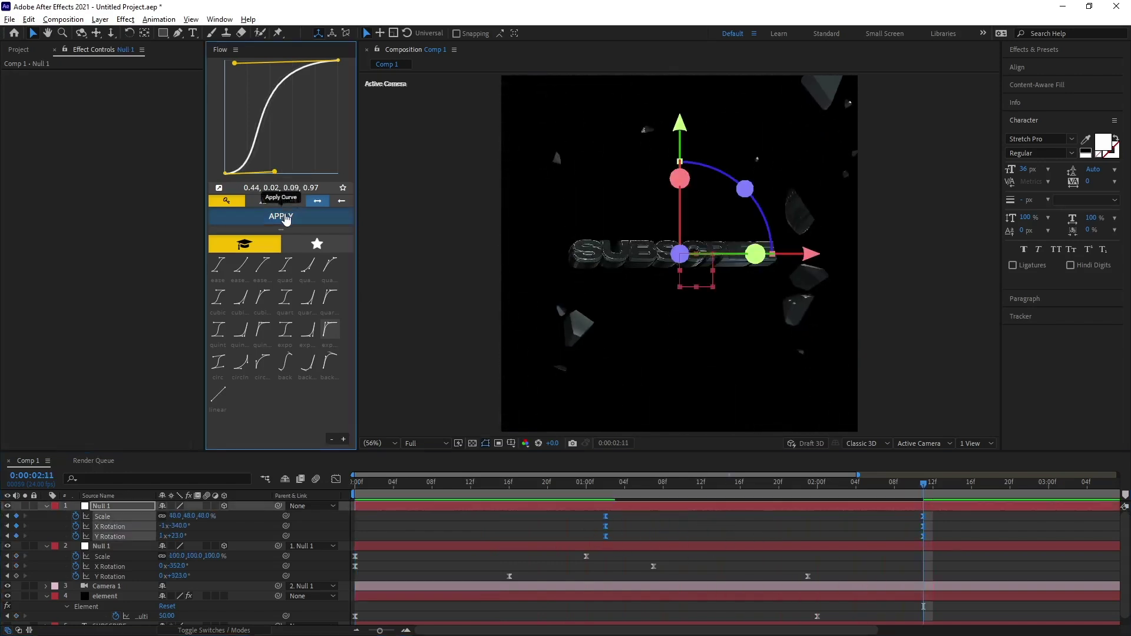
click(483, 494)
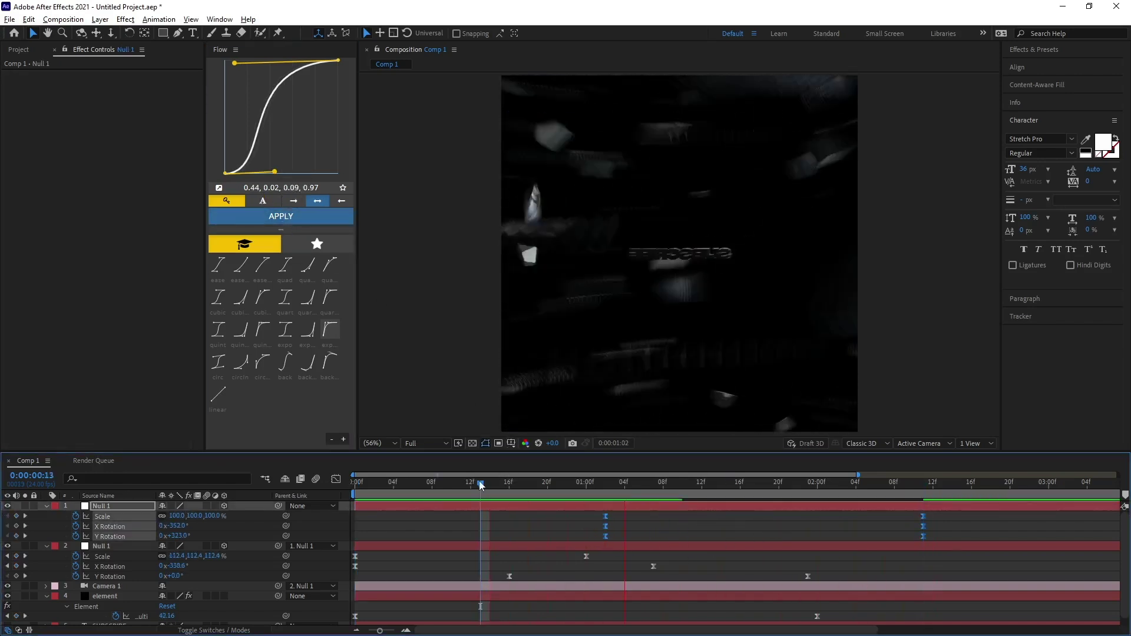
drag(479, 481, 415, 493)
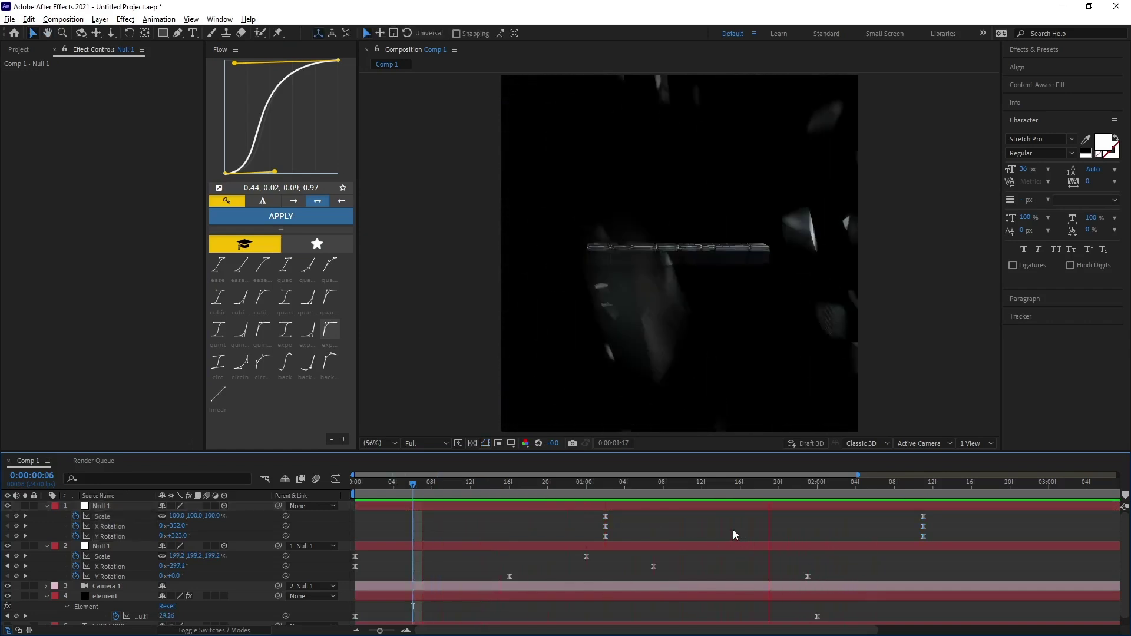
Duplicate the top null again and parent the null beneath it to the new copy.
key(ctrl+z)
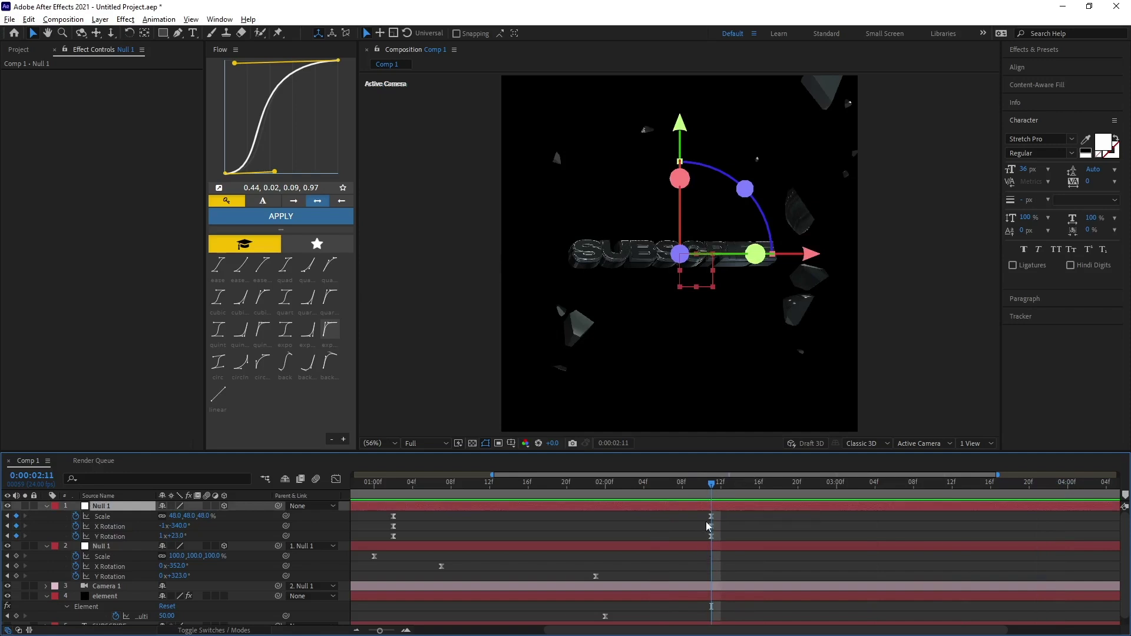
drag(731, 520, 474, 545)
key(ctrl+d)
key(u)
drag(279, 546, 116, 510)
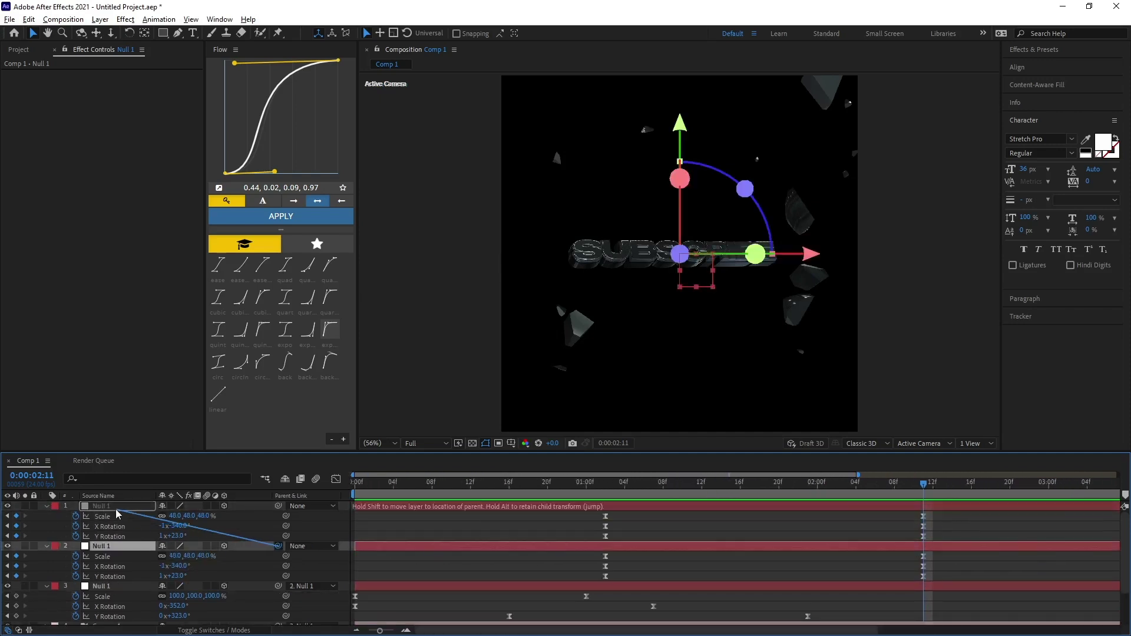
Clear the new top null's copied keyframes and set fresh scale, X Rotation and Y Rotation keyframes near the end of the animation.
drag(957, 514, 499, 549)
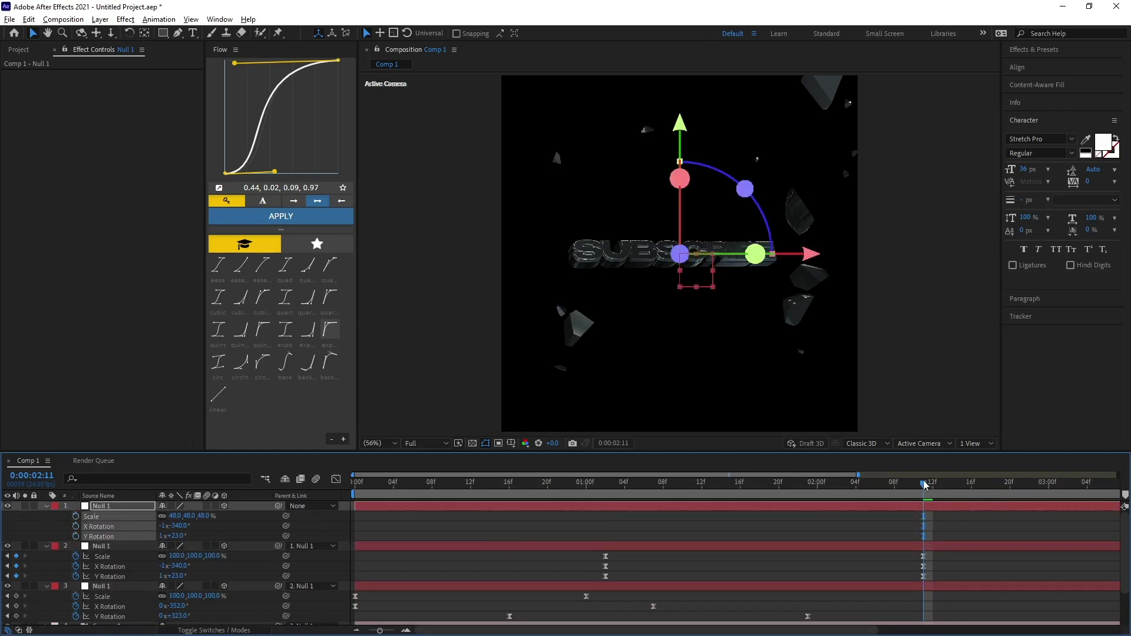
key(space)
click(839, 530)
drag(731, 537, 765, 539)
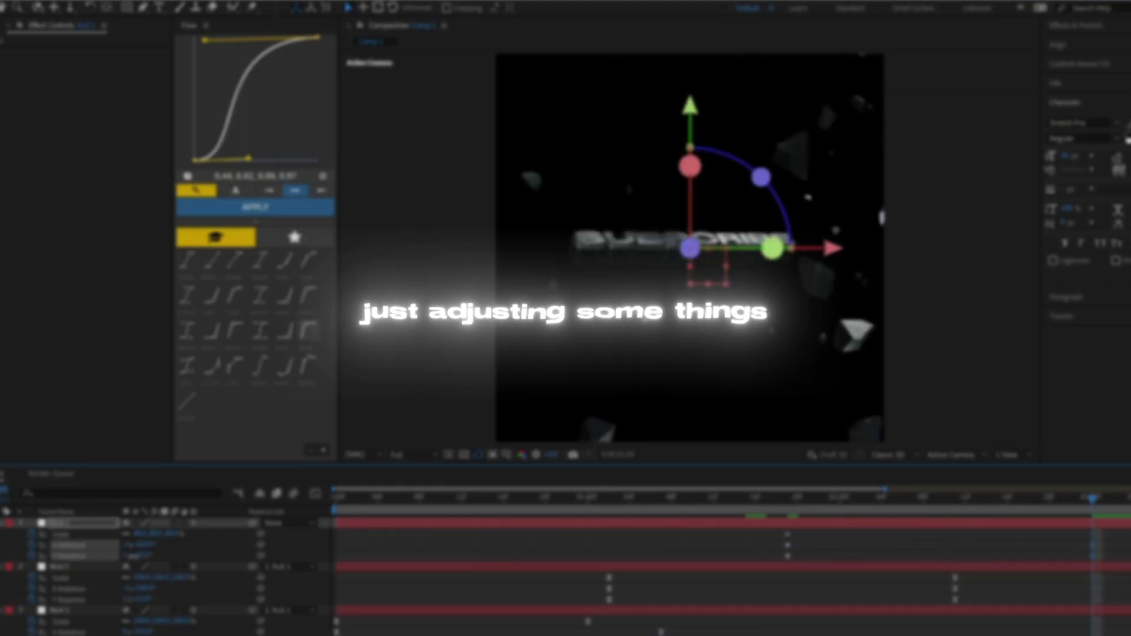
Ease the new keyframes with the expo-in curve 0.66, 0.00, 0.86, 0.00, shift the ending ones later, and preview the move.
click(285, 330)
click(255, 207)
click(558, 503)
key(space)
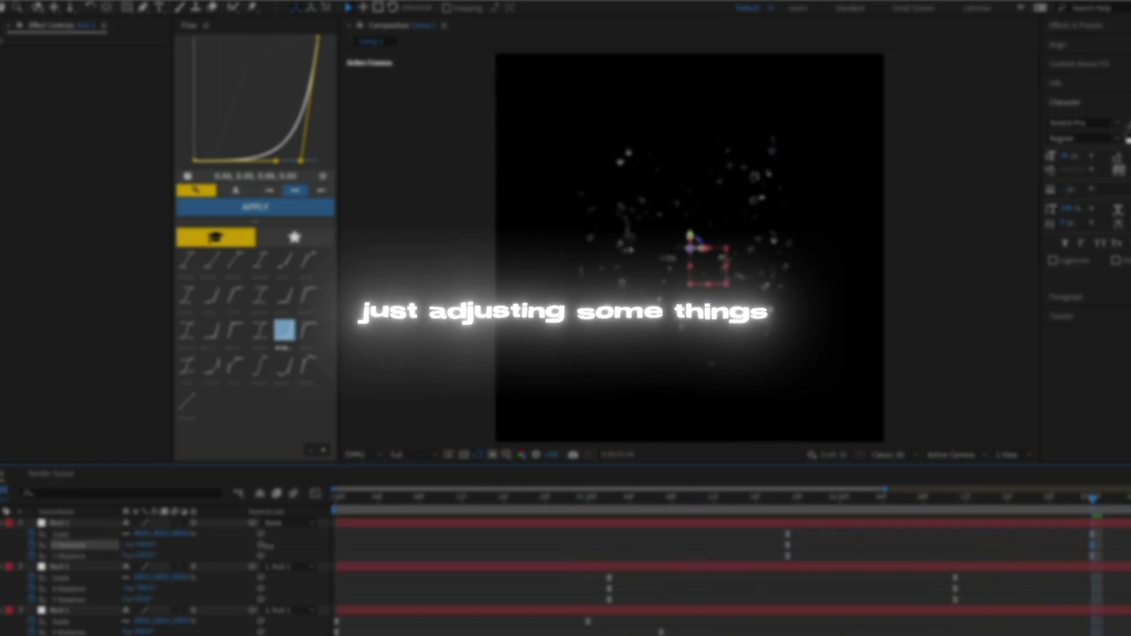
drag(1092, 534, 1129, 534)
click(333, 504)
key(space)
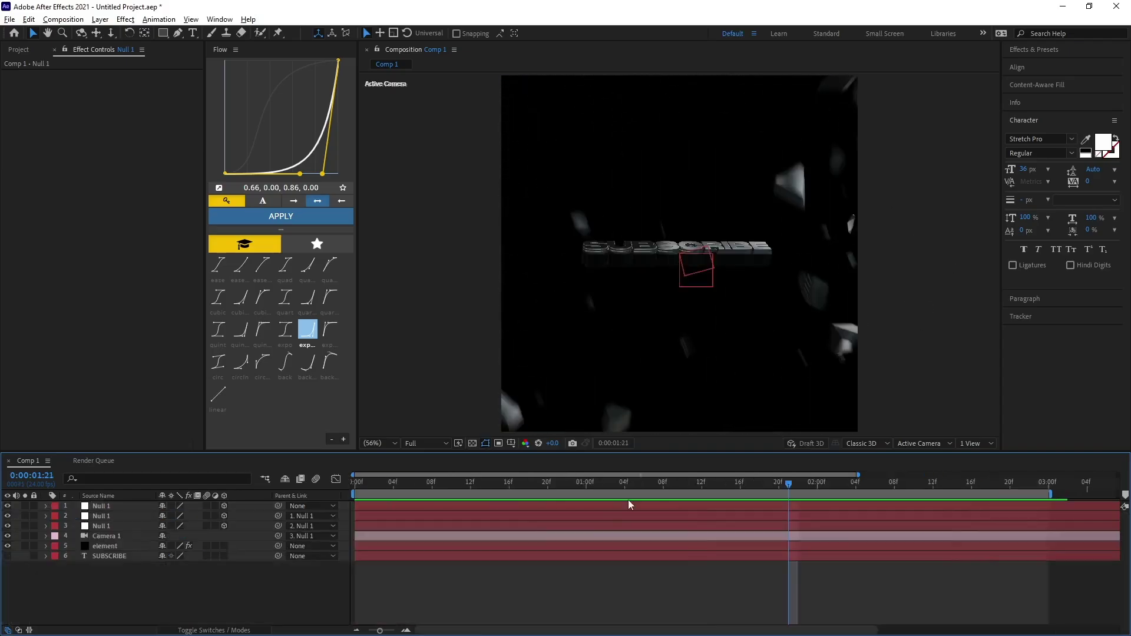
Scrub through the composition to review the camera motion around the SUBSCRIBE text and the finished effects.
drag(625, 495, 609, 515)
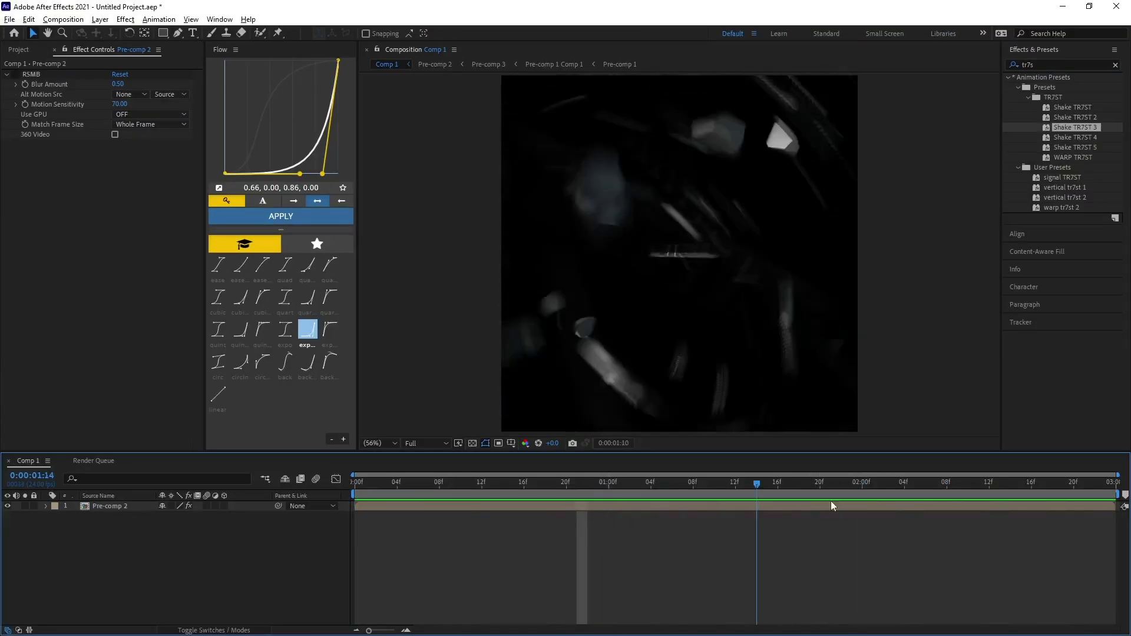
drag(581, 487, 927, 483)
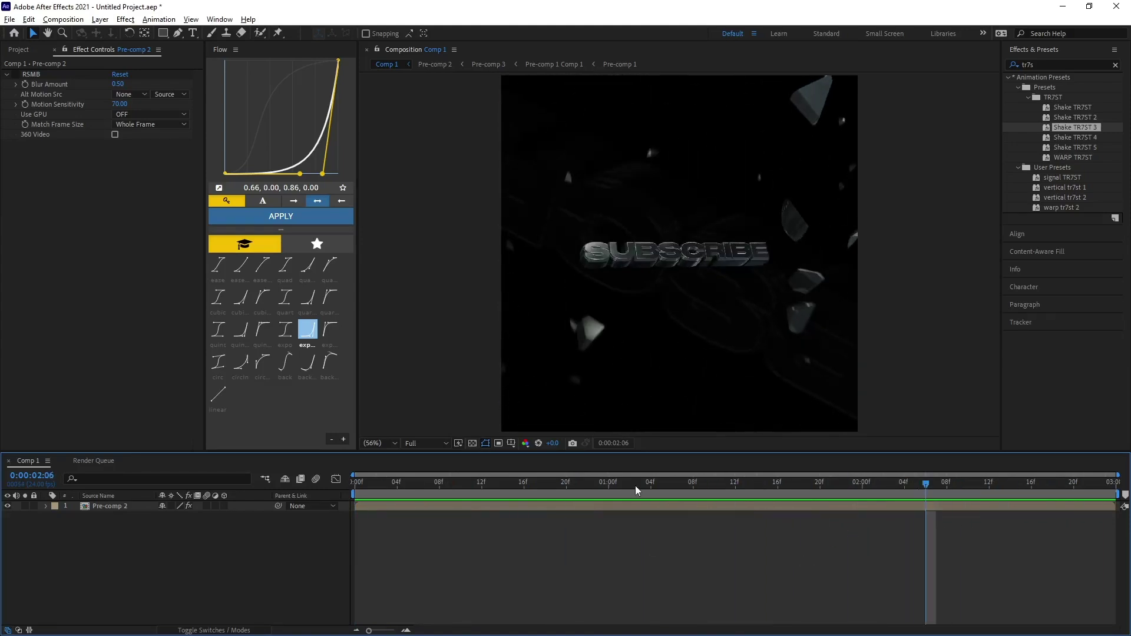
drag(636, 486, 889, 571)
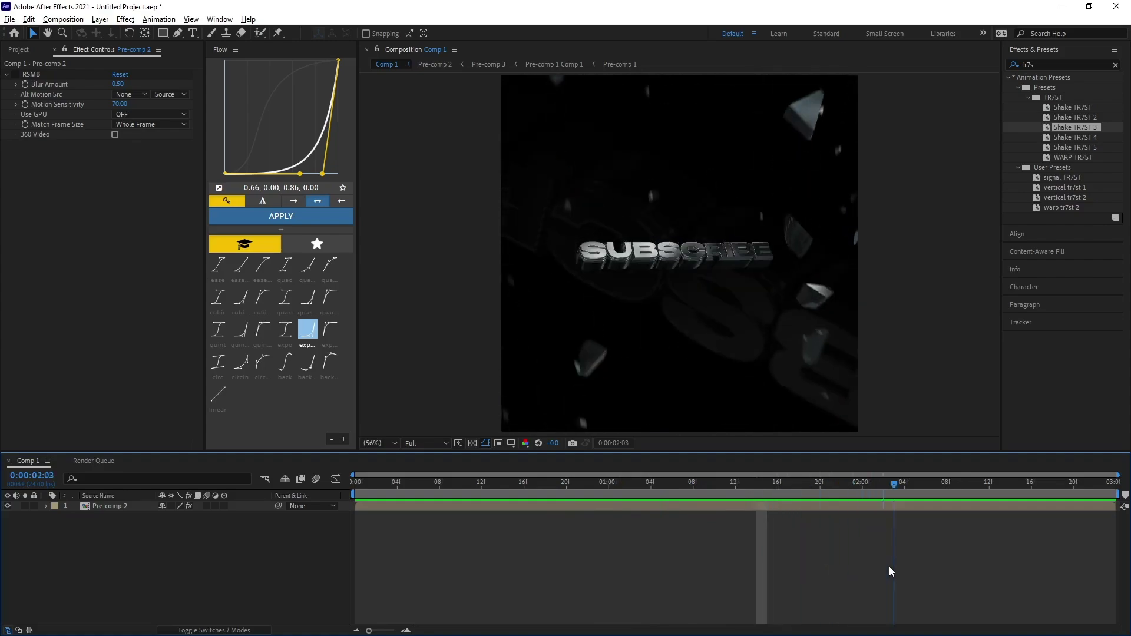